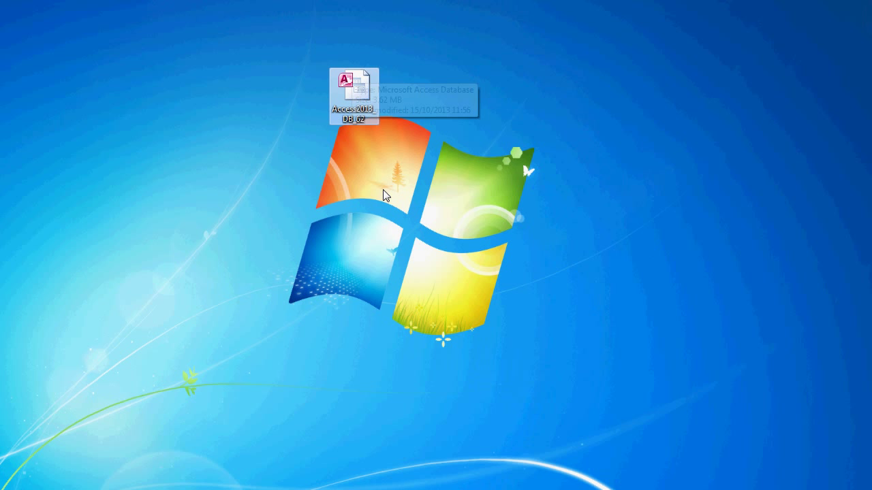
# Open the Access2013_DB_62 database with the Access 2013 desktop program and close its Log In form
pyautogui.rightClick(361, 83)
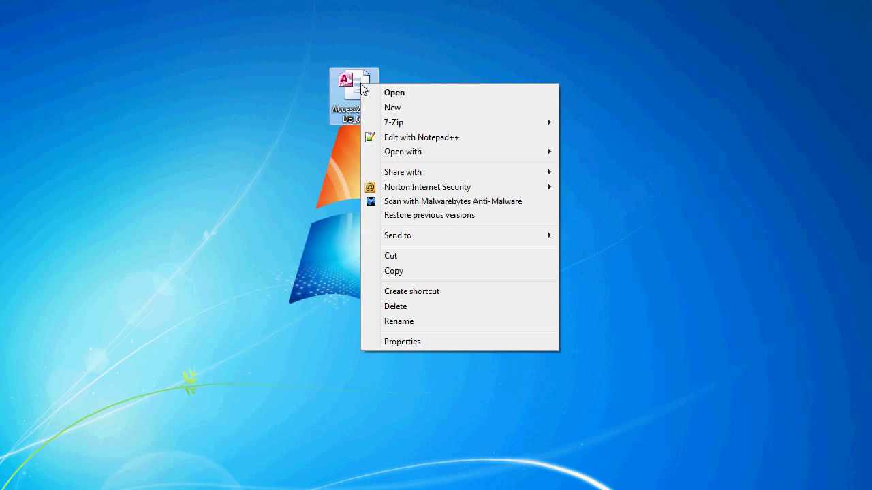
pyautogui.moveTo(448, 158)
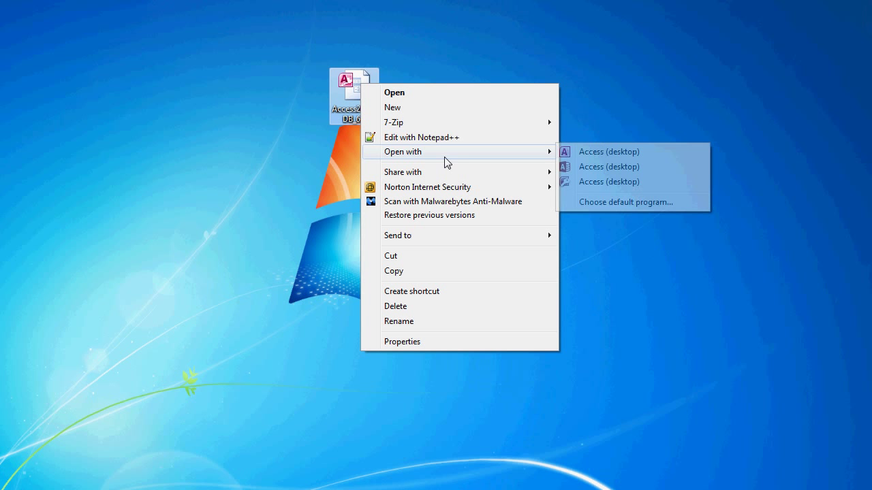
pyautogui.click(586, 167)
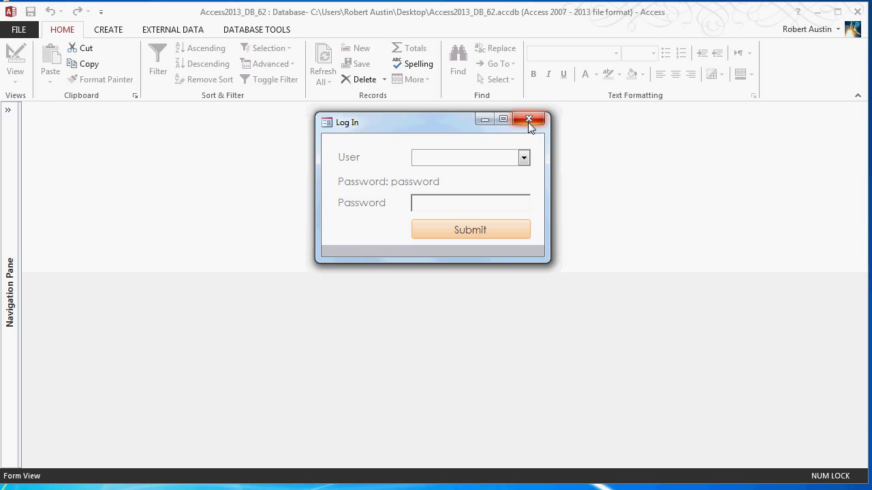
pyautogui.click(532, 120)
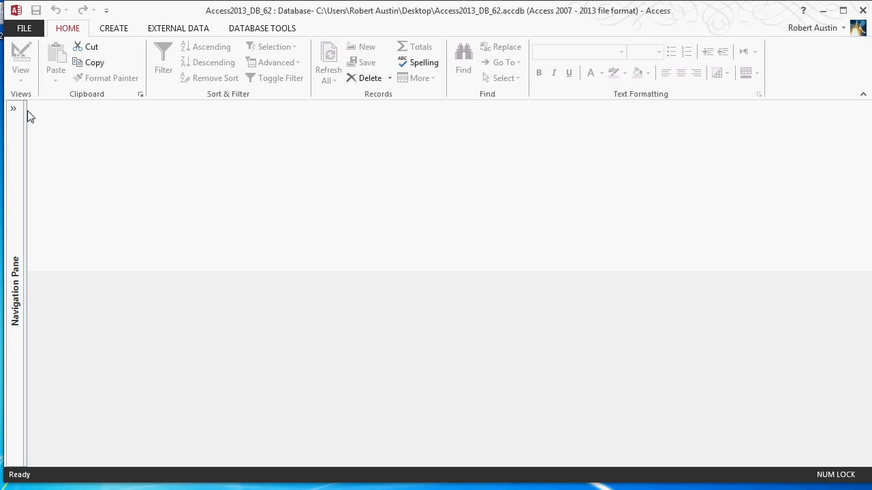
# Filter the database objects by "frms", open the frmScheduler form, and collapse the object list
pyautogui.click(10, 109)
pyautogui.click(34, 130)
pyautogui.write('frms')
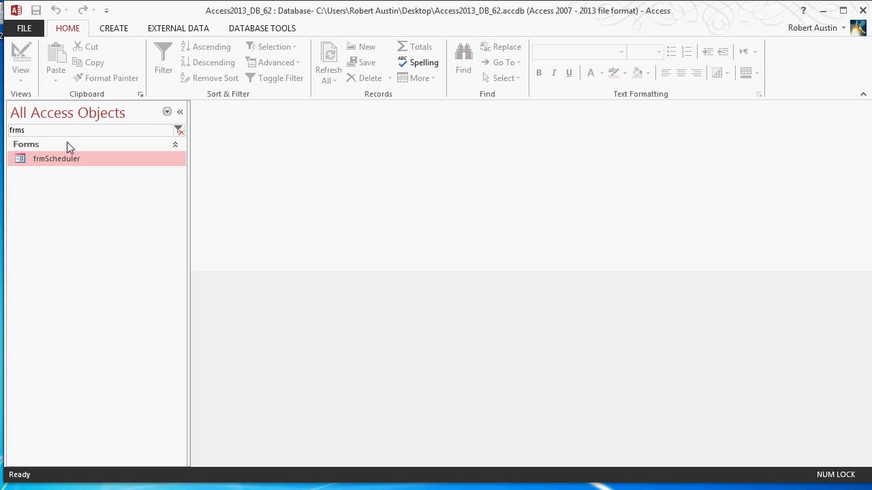
pyautogui.doubleClick(77, 164)
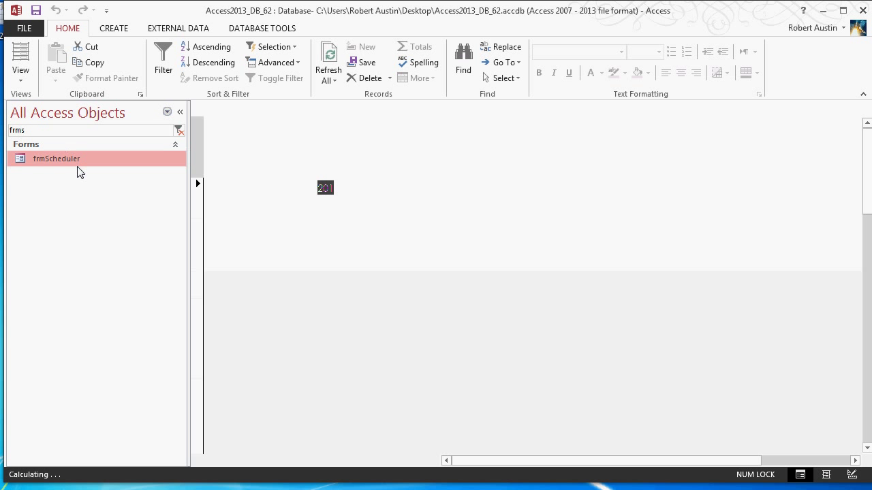
pyautogui.click(180, 114)
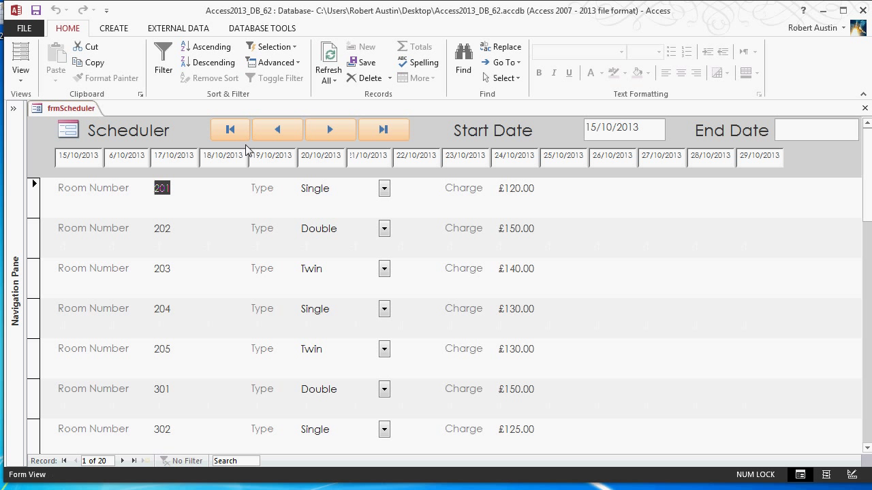
# Put the focus in the Scheduler form's End Date box and switch the form to Layout View
pyautogui.click(384, 129)
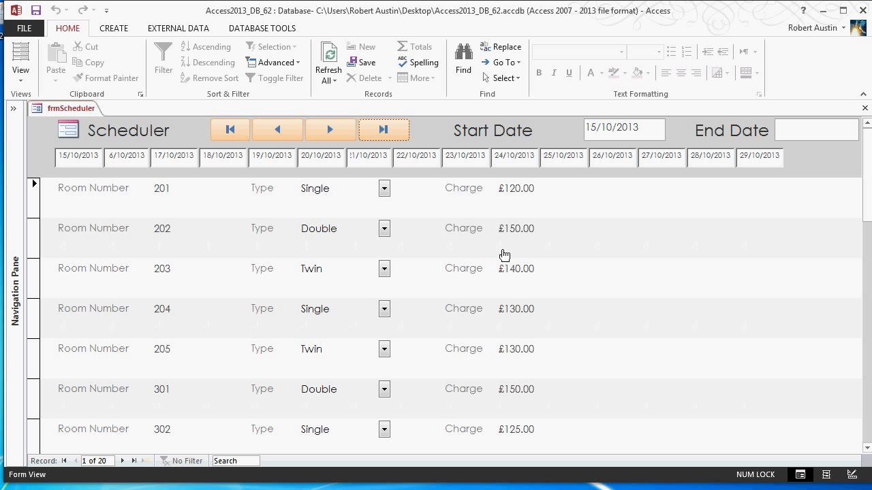
pyautogui.click(798, 130)
pyautogui.rightClick(59, 110)
pyautogui.click(95, 191)
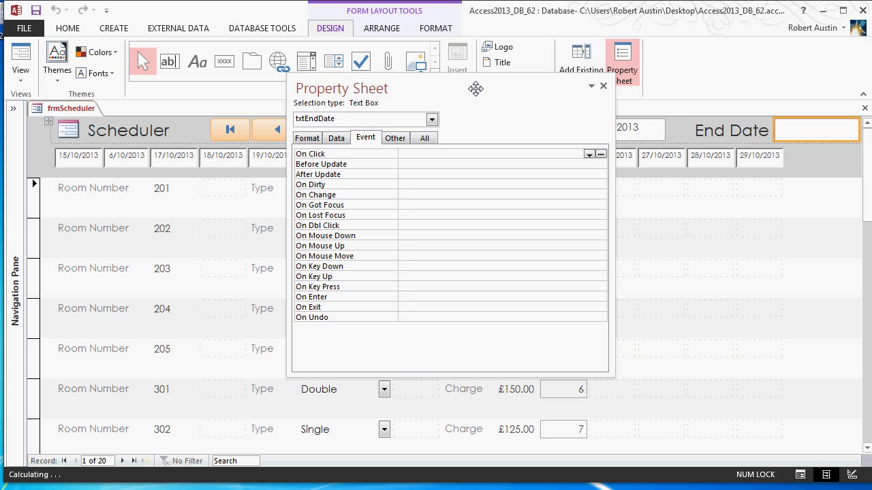
# Select the whole form in the property sheet and open its On Load embedded macro for editing
pyautogui.moveTo(475, 88); pyautogui.dragTo(490, 96)
pyautogui.click(446, 126)
pyautogui.scroll(5, 393, 186)
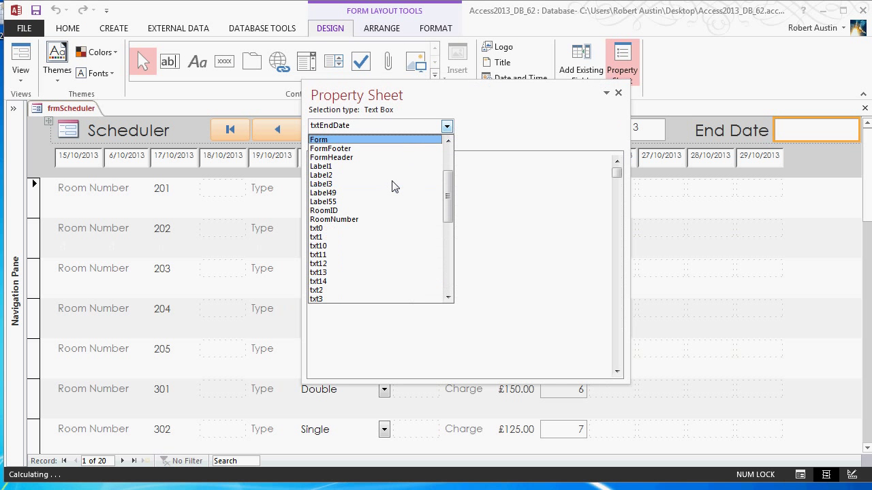
pyautogui.click(377, 140)
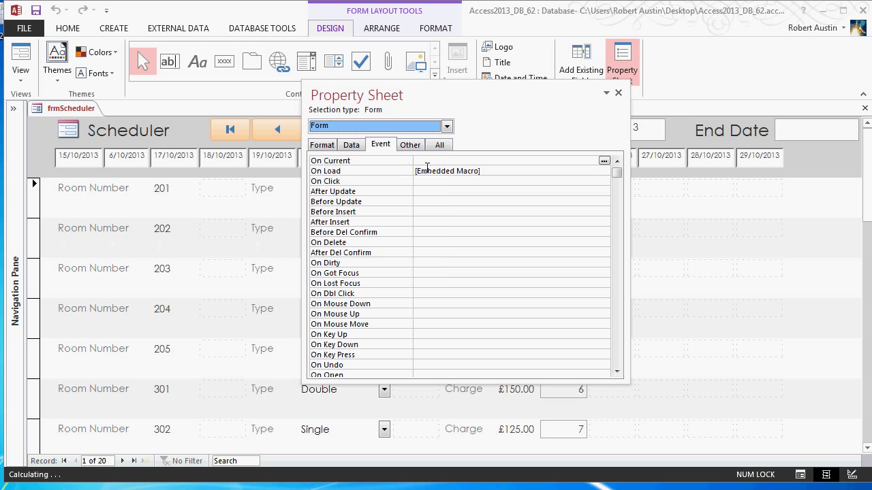
pyautogui.click(557, 171)
pyautogui.click(603, 172)
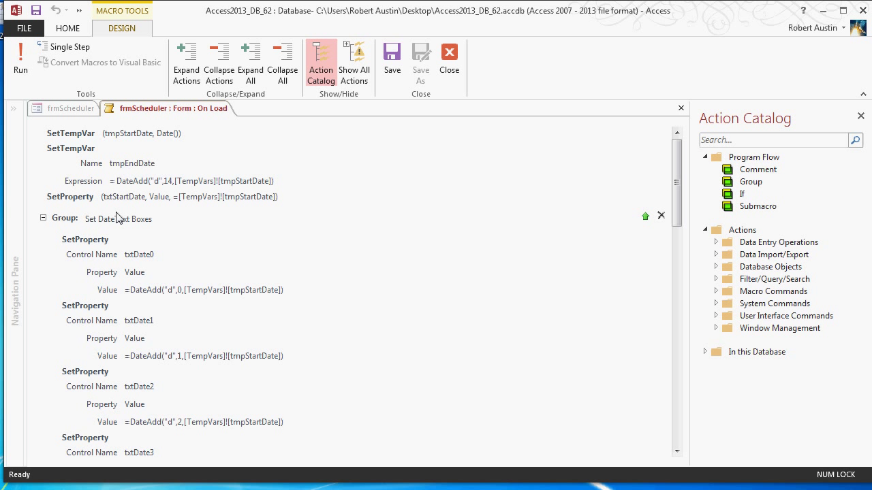
# Examine the tmpEndDate variable's expression and the Set DateText Boxes group in the On Load macro
pyautogui.moveTo(115, 217)
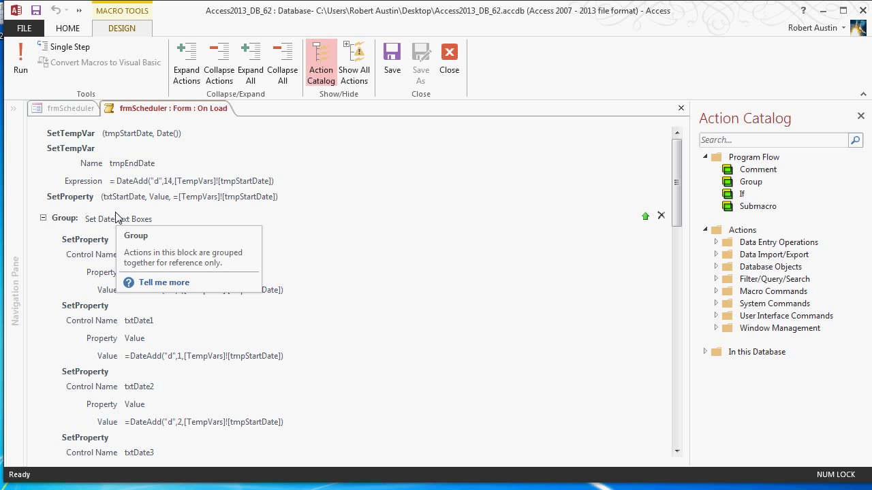
pyautogui.click(72, 164)
pyautogui.moveTo(156, 198)
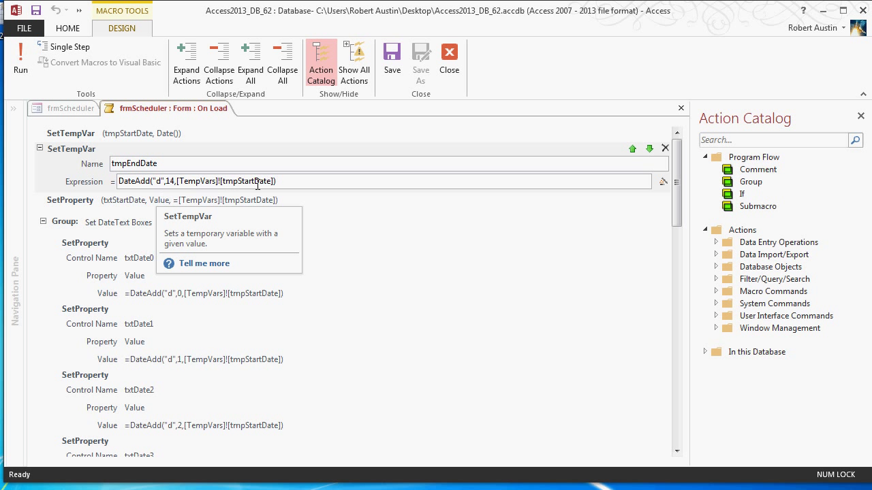
pyautogui.moveTo(119, 231)
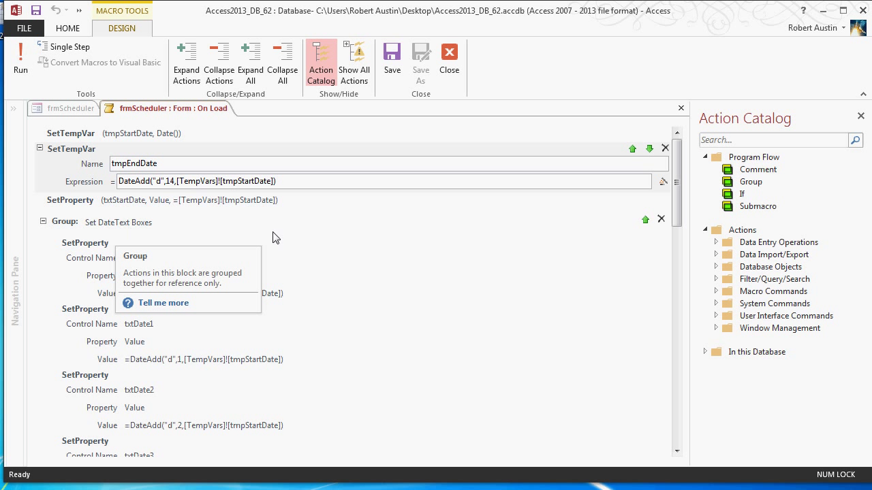
pyautogui.moveTo(676, 178); pyautogui.dragTo(662, 405)
pyautogui.moveTo(671, 361); pyautogui.dragTo(676, 168)
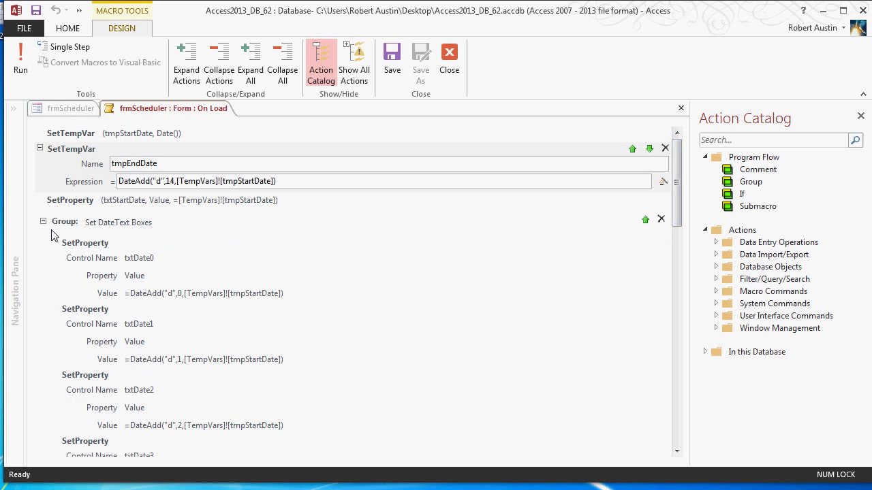
# Duplicate the SetProperty action for txtStartDate and place the copy directly before the Set DateText Boxes group
pyautogui.click(49, 203)
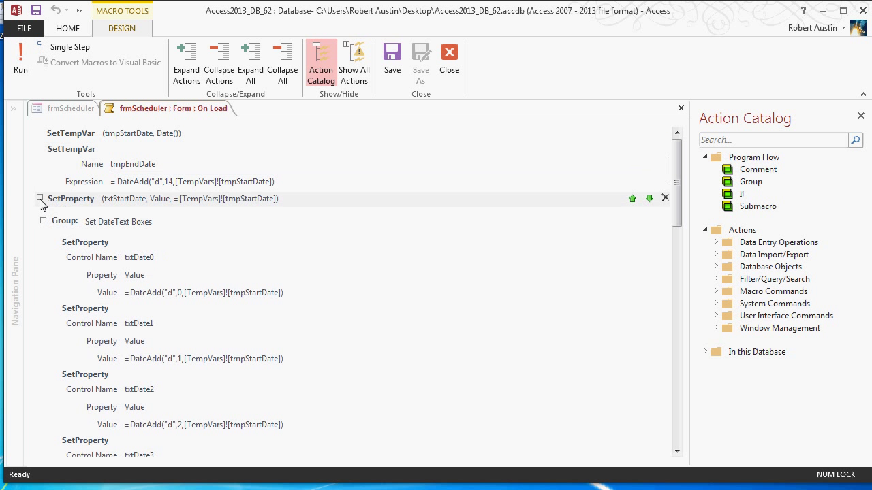
pyautogui.click(39, 199)
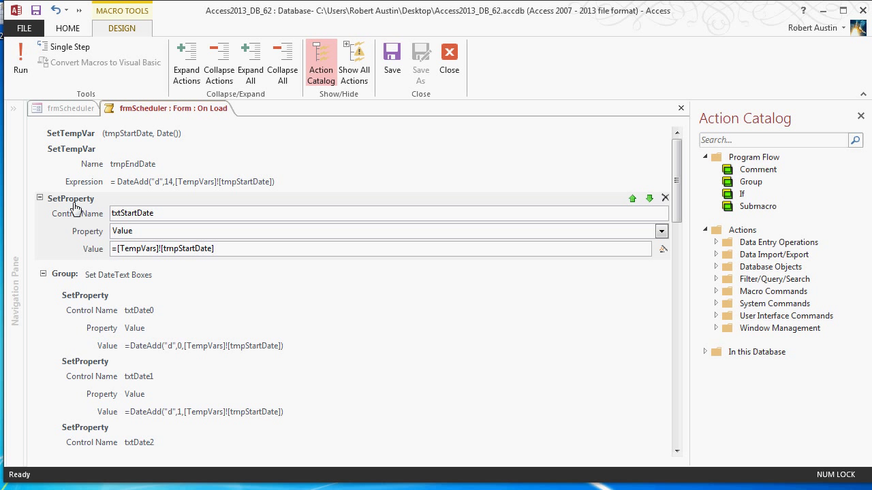
pyautogui.scroll(-15, 75, 207)
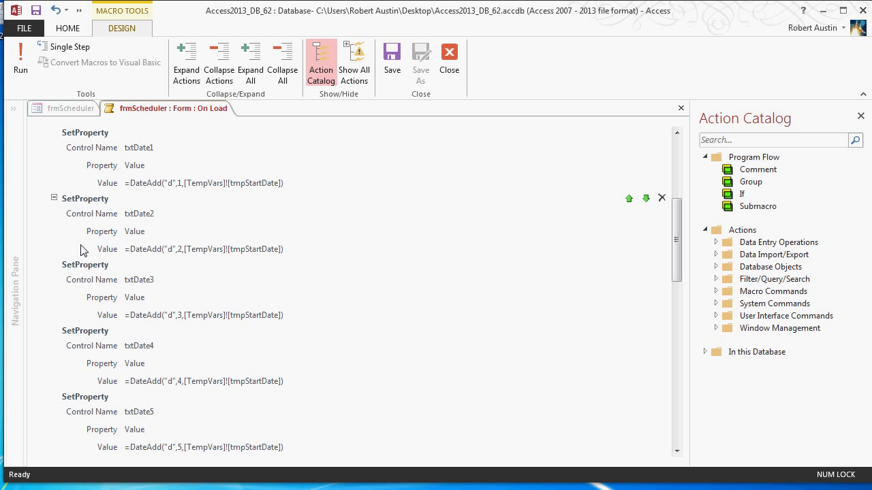
pyautogui.click(125, 448)
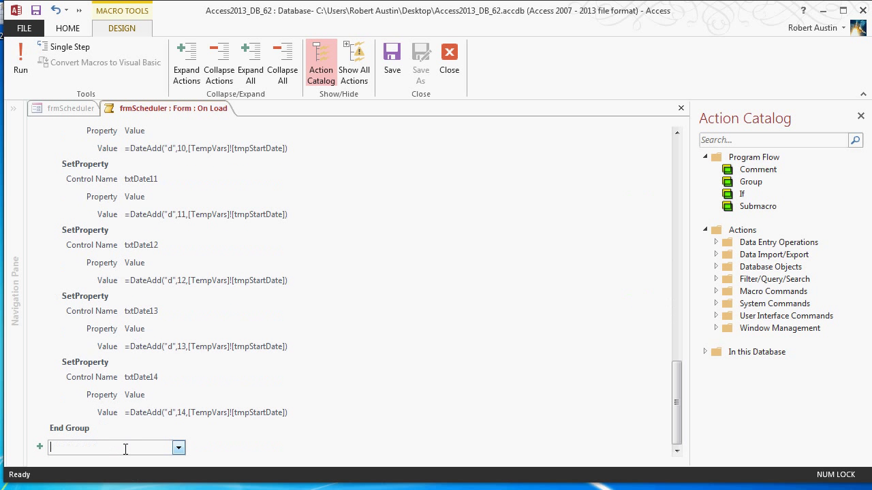
pyautogui.hotkey('ctrl', 'v')
pyautogui.moveTo(75, 405); pyautogui.dragTo(125, 262)
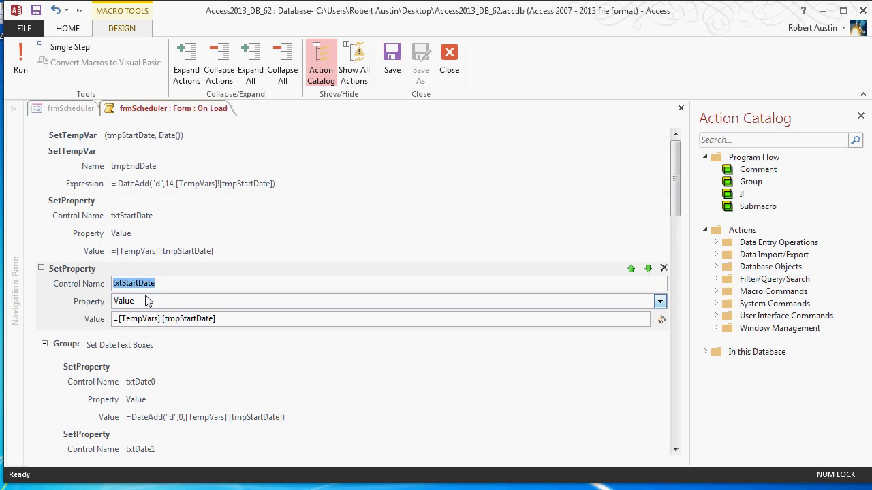
# Set the control name of the duplicated SetProperty action to txtEndDate
pyautogui.click(124, 284)
pyautogui.keyDown('shift'); pyautogui.click(229, 286); pyautogui.keyUp('shift')
pyautogui.write('e')
pyautogui.press('BackSpace')
pyautogui.press('BackSpace')
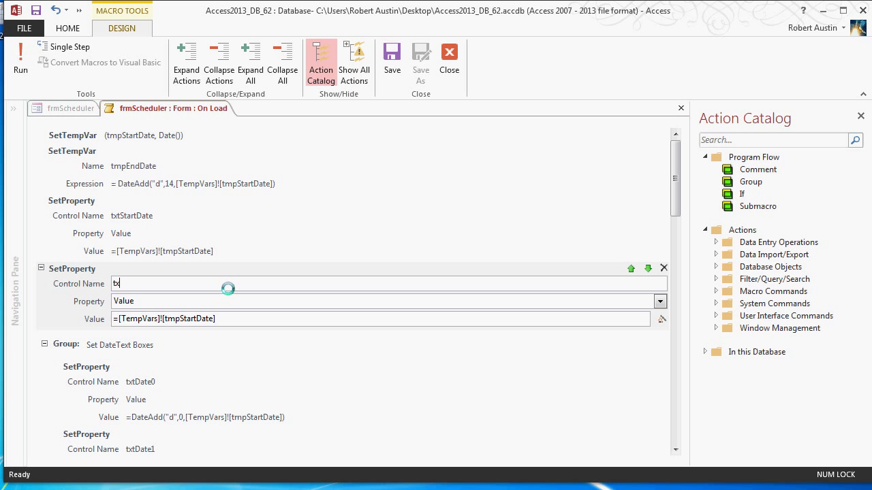
pyautogui.write('txtEndDate')
# Copy the txtDate14 value =DateAdd("d",14,[TempVars]![tmpStartDate]) into the Value argument of the txtEndDate SetProperty action
pyautogui.scroll(-5, 675, 293)
pyautogui.scroll(-5, 701, 379)
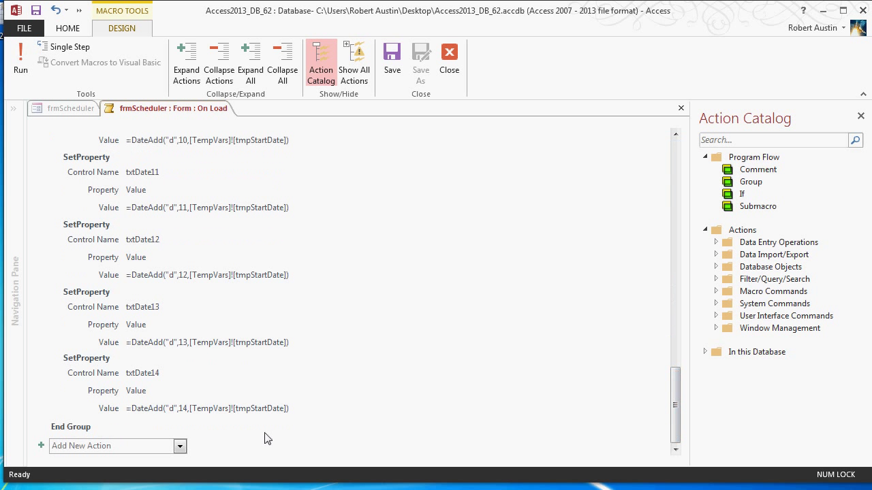
pyautogui.click(247, 399)
pyautogui.click(290, 410)
pyautogui.moveTo(290, 410); pyautogui.dragTo(121, 405)
pyautogui.hotkey('ctrl', 'c')
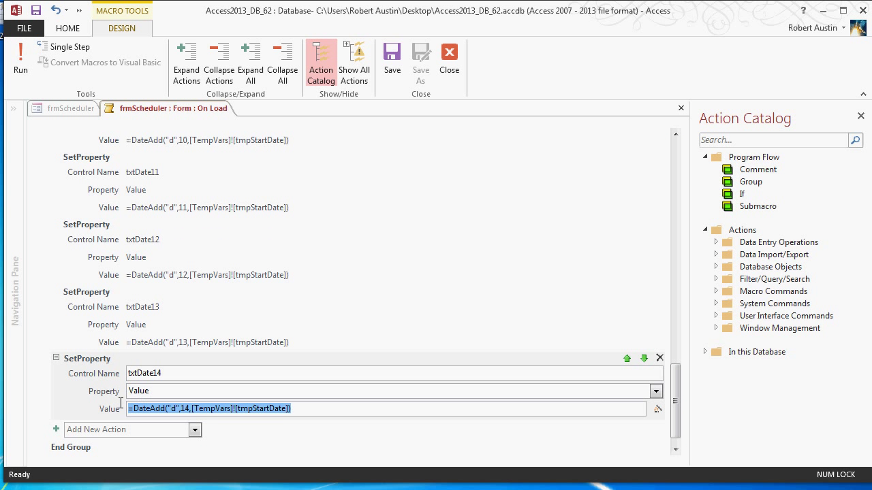
pyautogui.moveTo(675, 402); pyautogui.dragTo(687, 176)
pyautogui.click(178, 323)
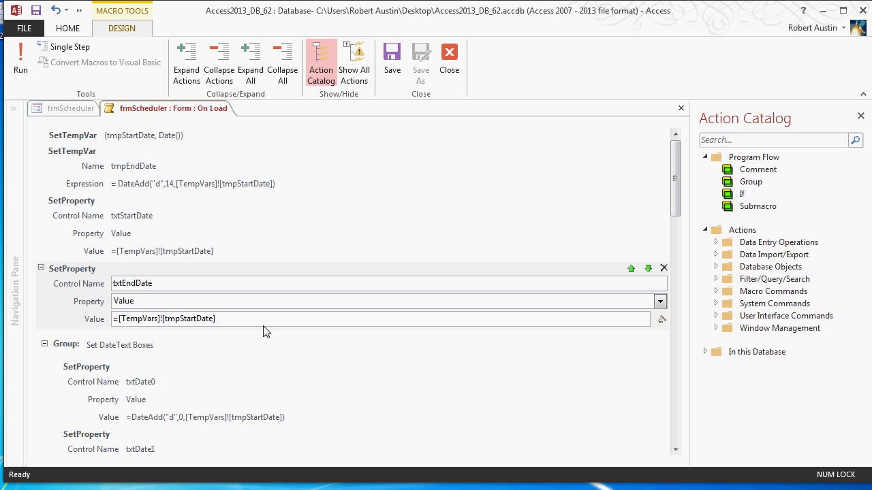
pyautogui.moveTo(240, 320); pyautogui.dragTo(106, 319)
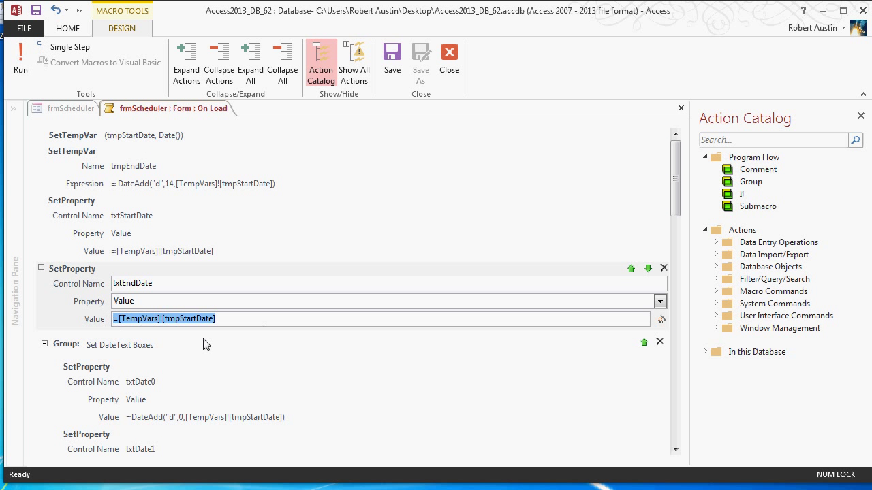
pyautogui.hotkey('ctrl', 'v')
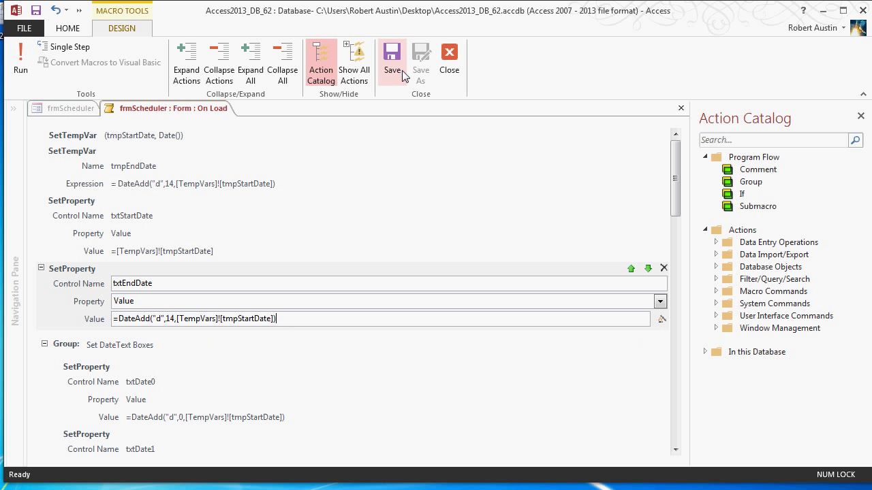
# Save and close the On Load macro, and test the Scheduler form's forward and back buttons in Form View
pyautogui.click(449, 61)
pyautogui.rightClick(58, 109)
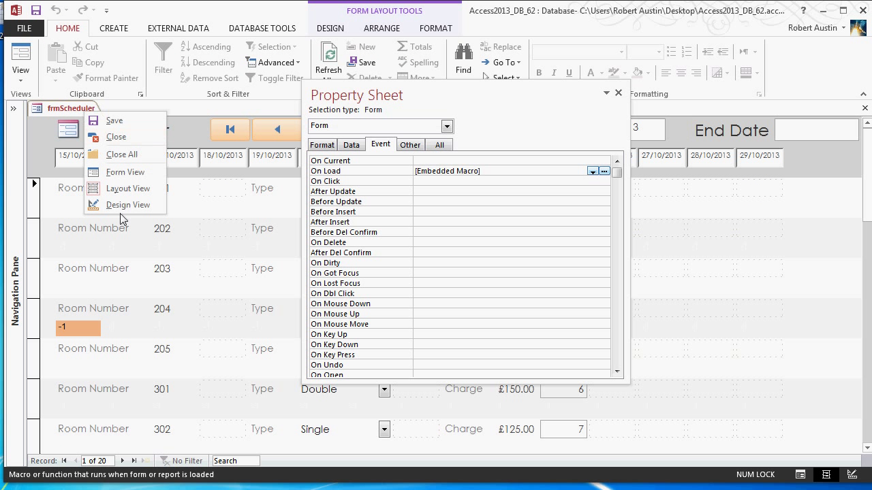
pyautogui.click(134, 208)
pyautogui.rightClick(80, 109)
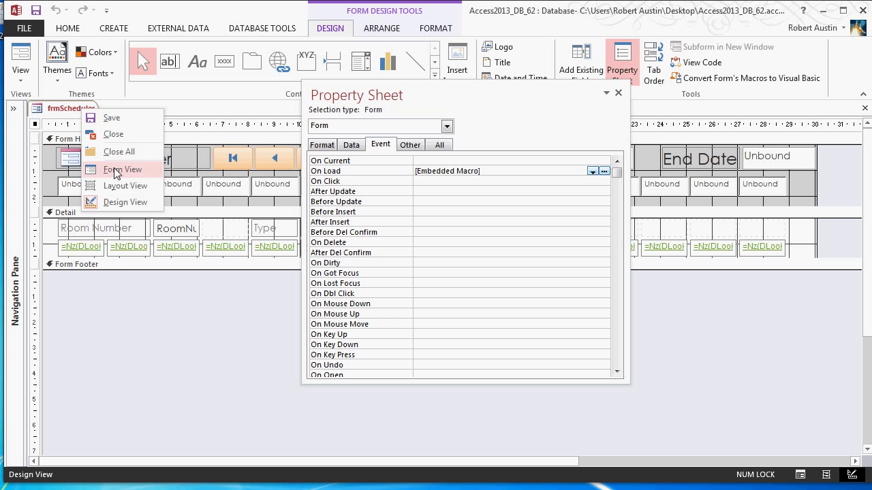
pyautogui.click(125, 176)
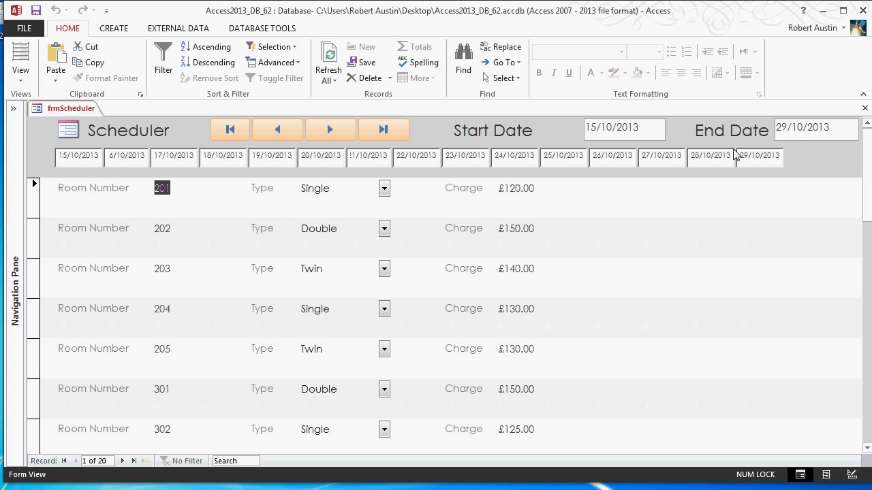
pyautogui.click(320, 131)
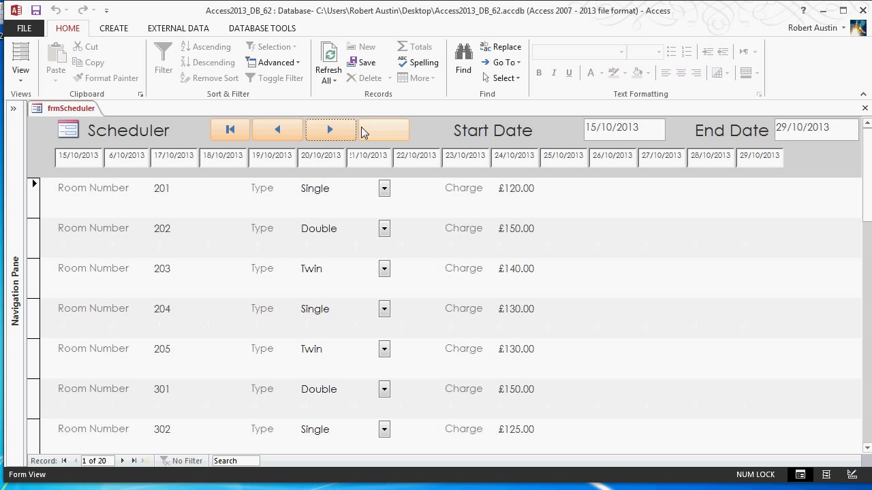
pyautogui.click(282, 130)
# Return the Scheduler form to Layout View and reopen the form's On Load embedded macro
pyautogui.rightClick(35, 110)
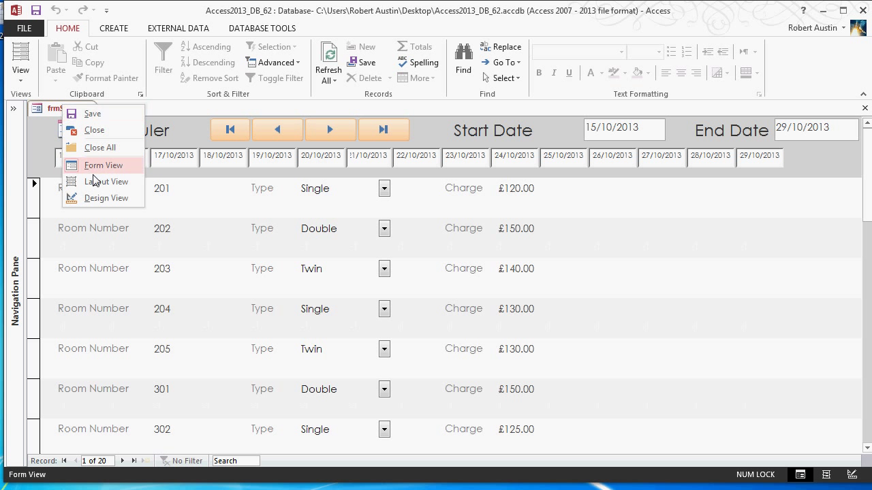
pyautogui.click(81, 178)
pyautogui.click(449, 128)
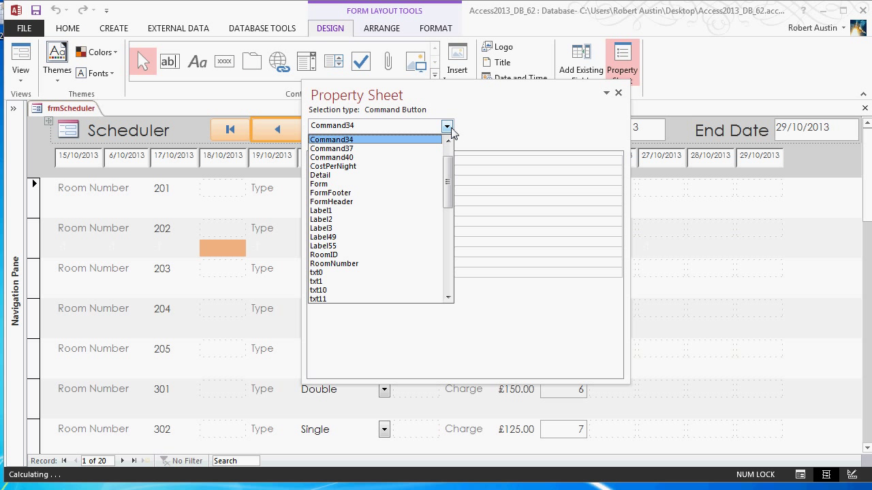
pyautogui.click(378, 187)
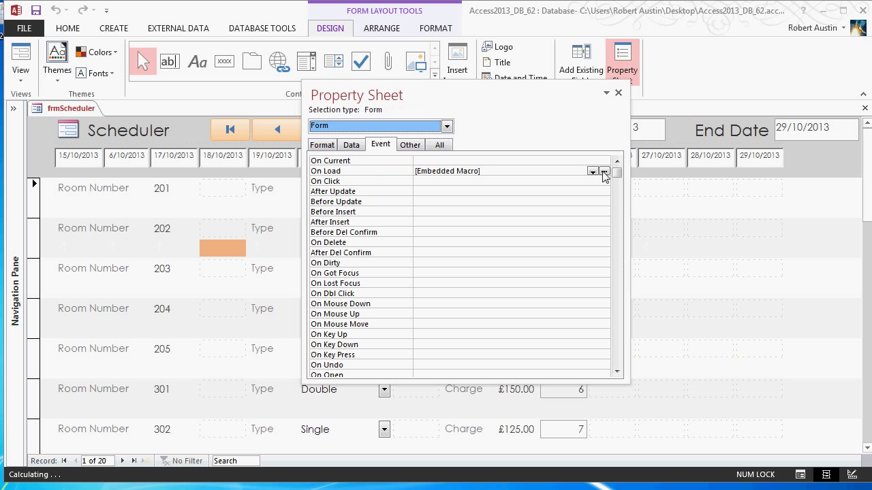
pyautogui.click(603, 172)
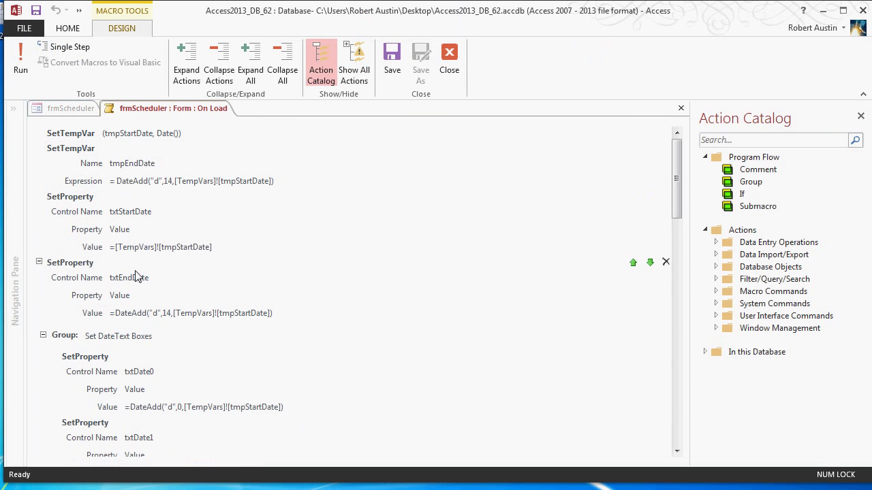
# Copy all actions of the Scheduler form's On Load macro and close the macro
pyautogui.click(80, 134)
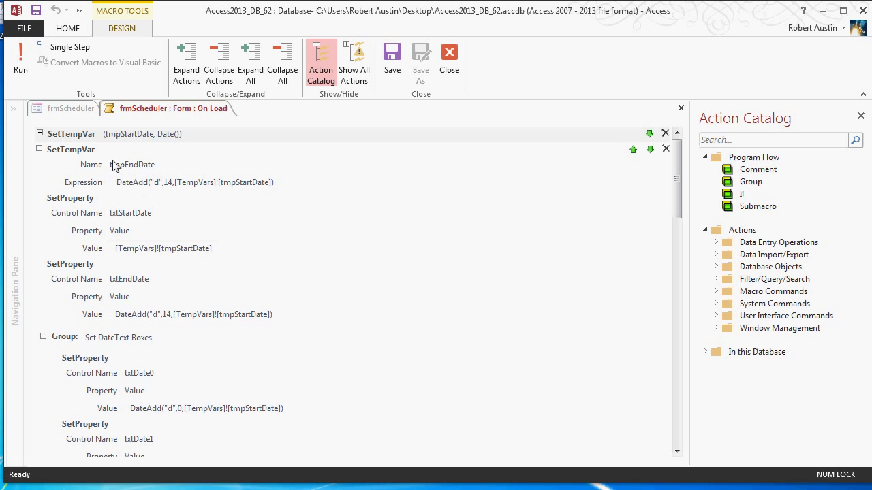
pyautogui.scroll(-15, 135, 176)
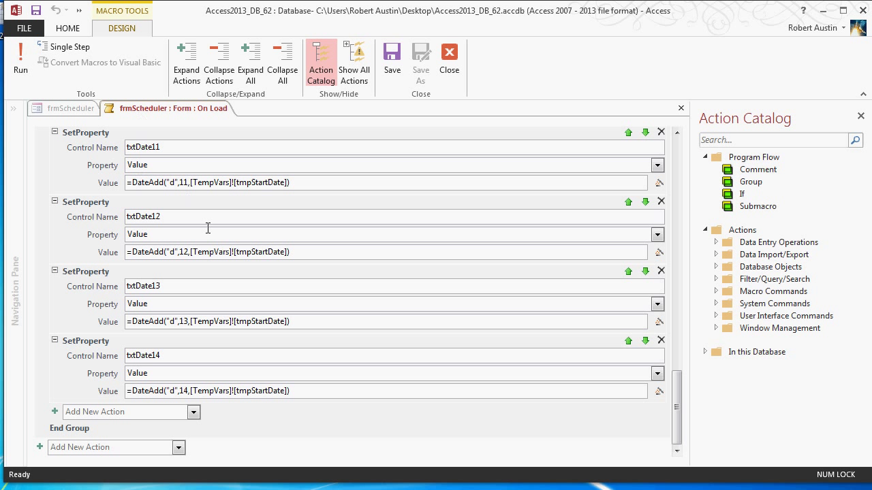
pyautogui.scroll(15, 205, 286)
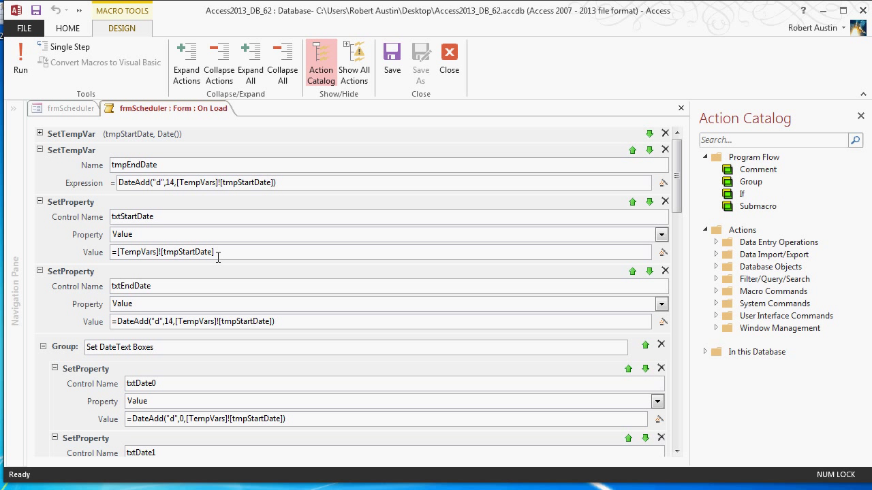
pyautogui.click(449, 61)
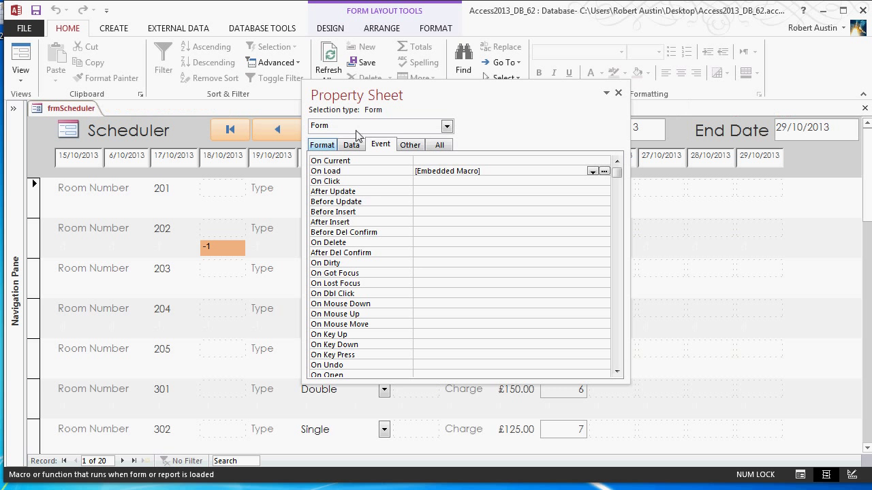
# Create an On Click macro with the Macro Builder for the single-step forward button (Command37) and paste the copied actions into it
pyautogui.moveTo(368, 92); pyautogui.dragTo(382, 162)
pyautogui.click(329, 129)
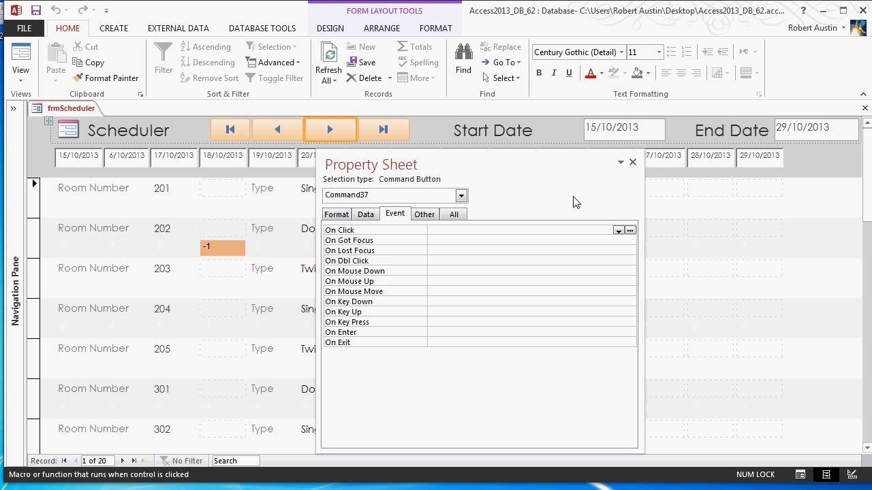
pyautogui.click(630, 231)
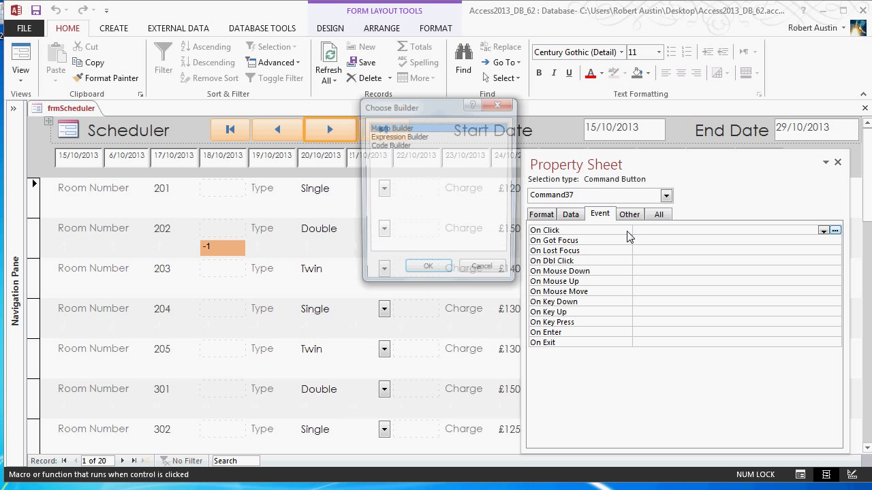
pyautogui.click(423, 274)
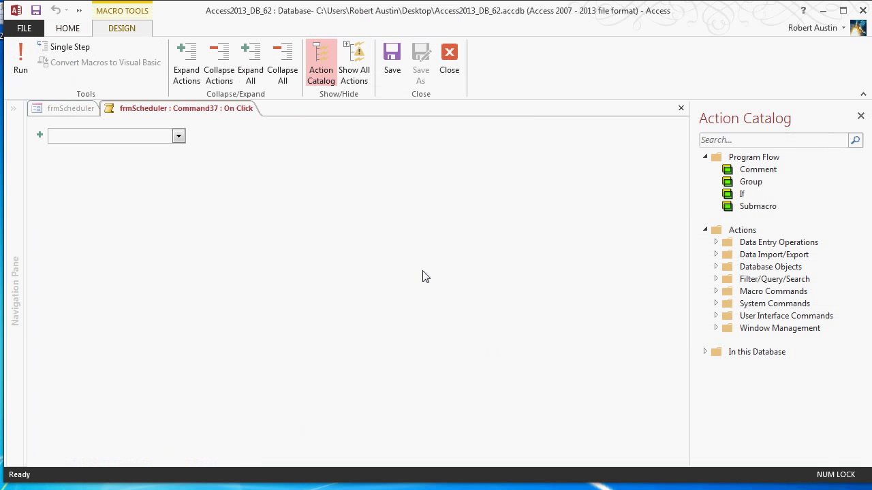
pyautogui.hotkey('ctrl', 'v')
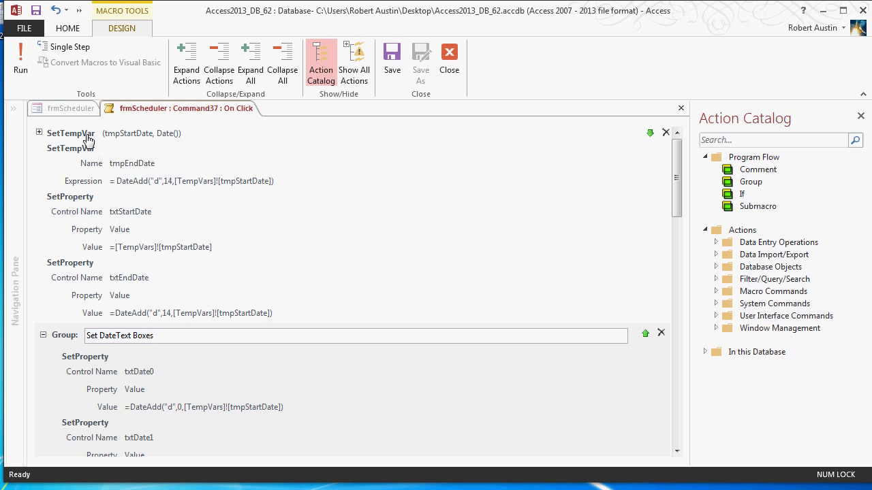
# Set the tmpStartDate SetTempVar expression in the forward button's macro to dateadd("d", 1, tempvars![tmpStartDate])
pyautogui.click(89, 139)
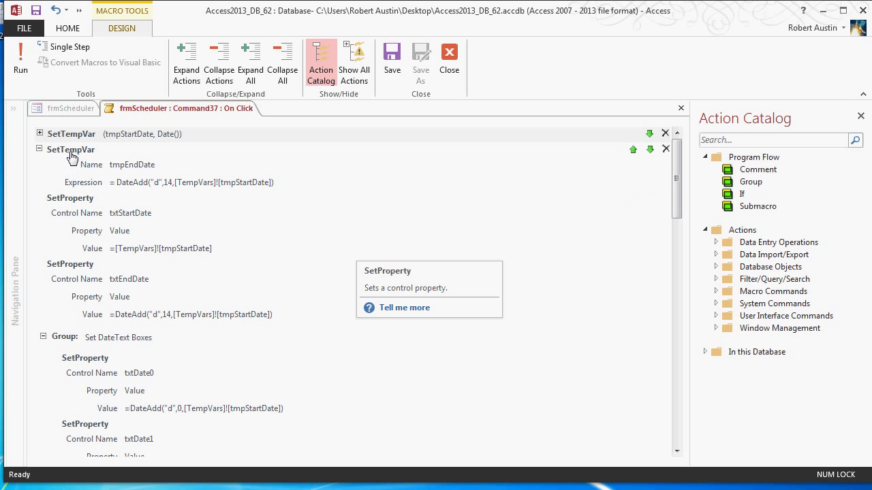
pyautogui.click(39, 133)
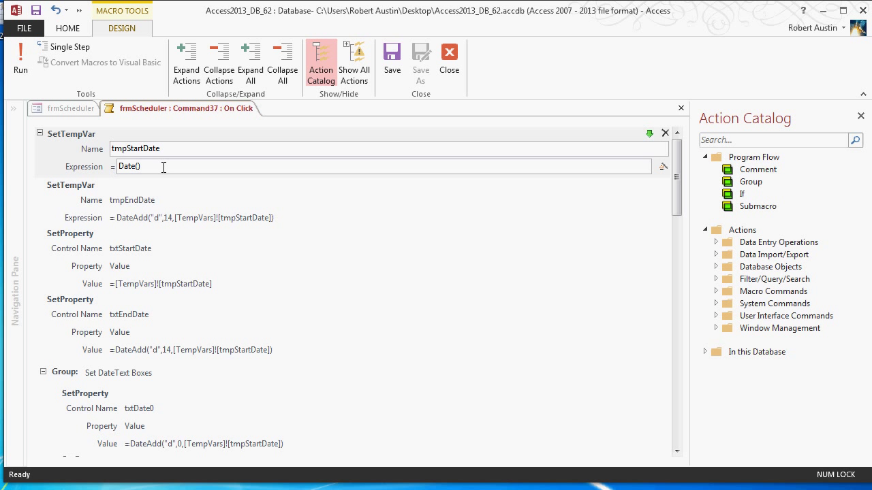
pyautogui.moveTo(163, 167); pyautogui.dragTo(90, 182)
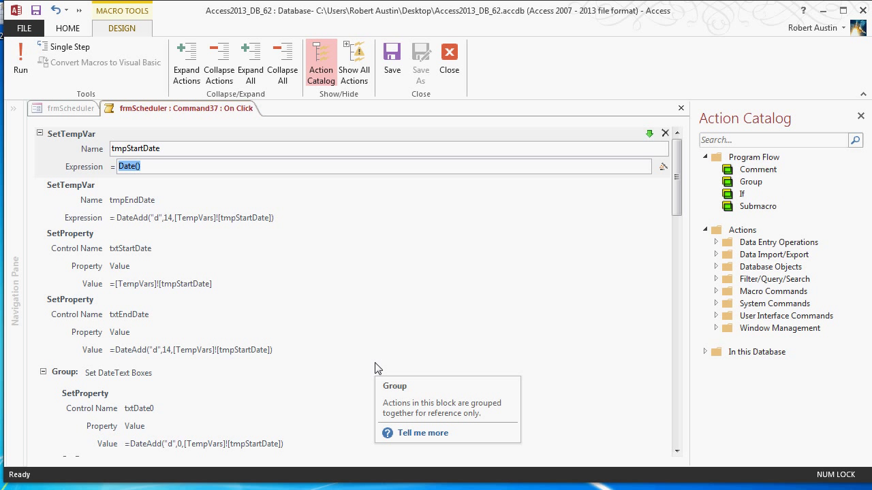
pyautogui.write('date')
pyautogui.write('aa')
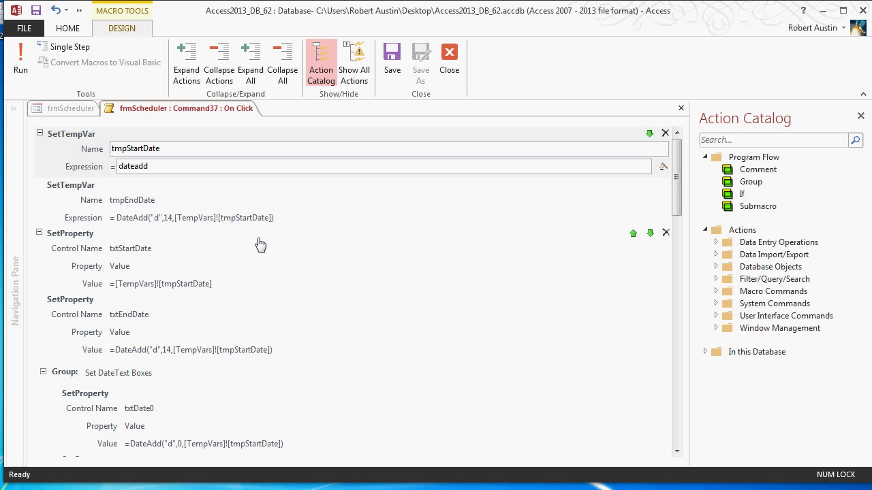
pyautogui.write('d(')
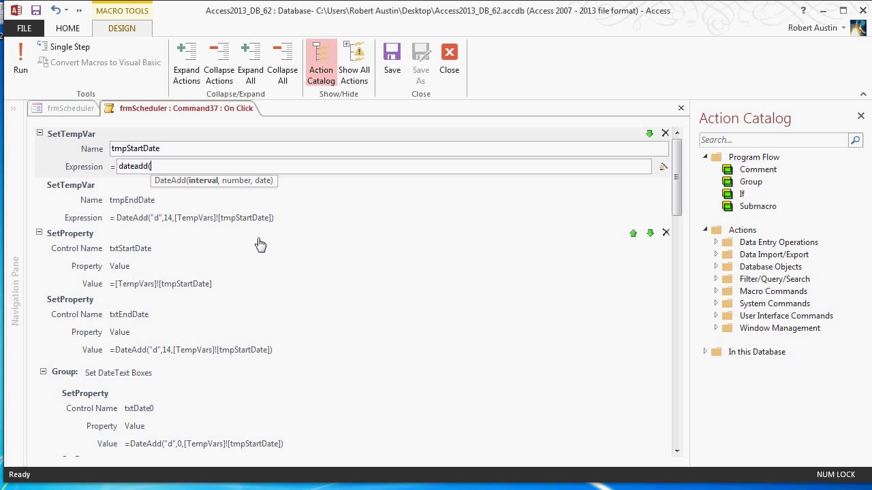
pyautogui.write('"d"')
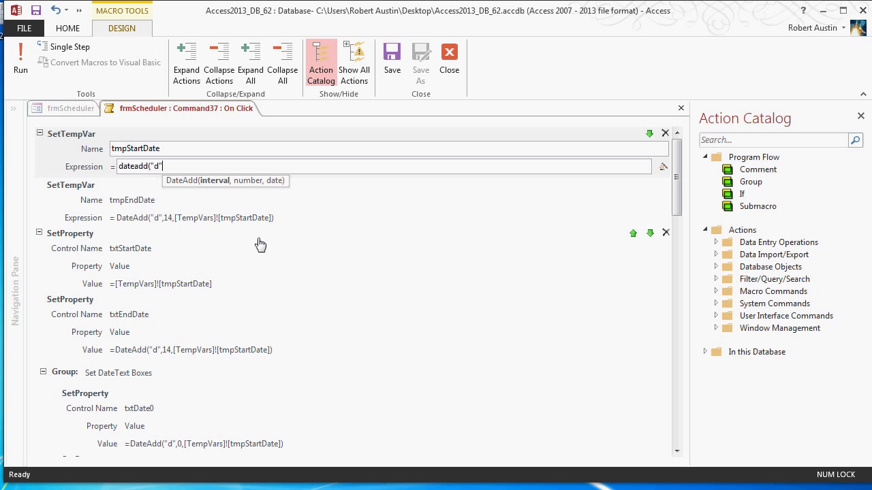
pyautogui.write(', ')
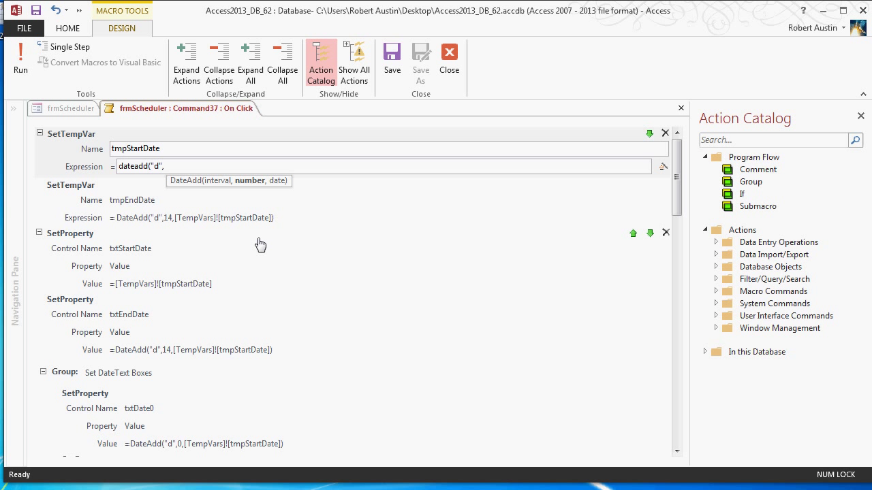
pyautogui.write('1,')
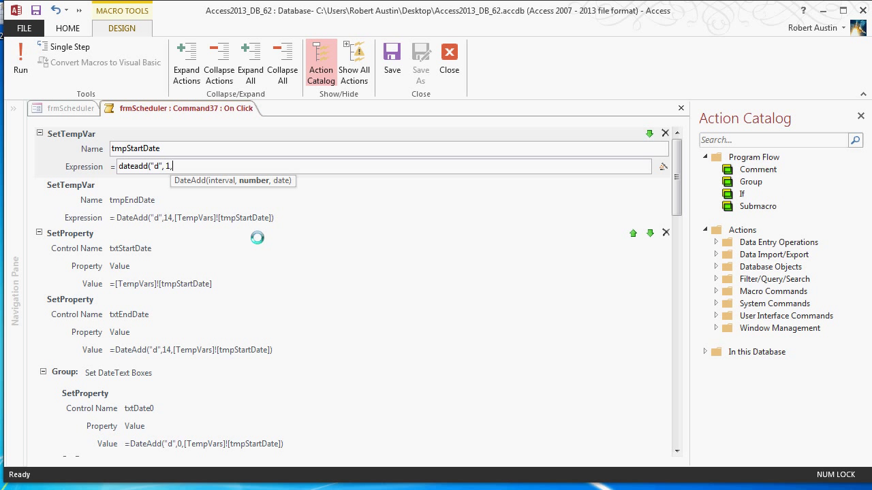
pyautogui.write(' temp')
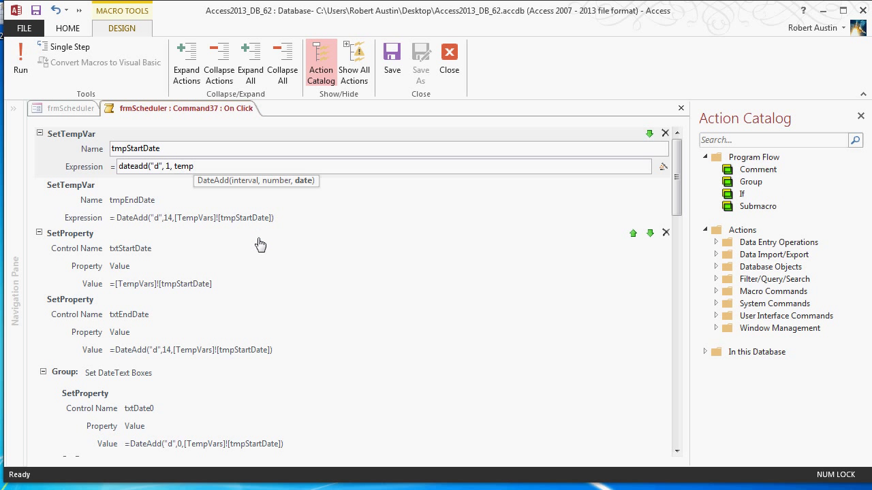
pyautogui.write('vars')
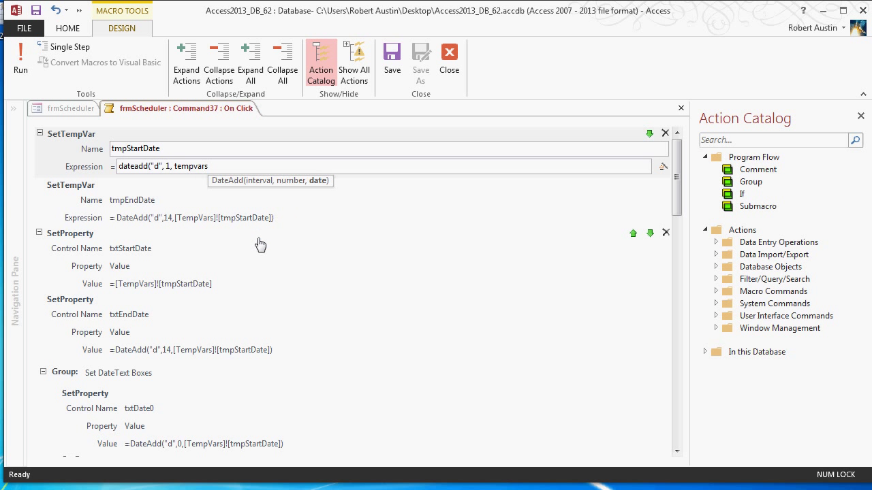
pyautogui.write('![tmp')
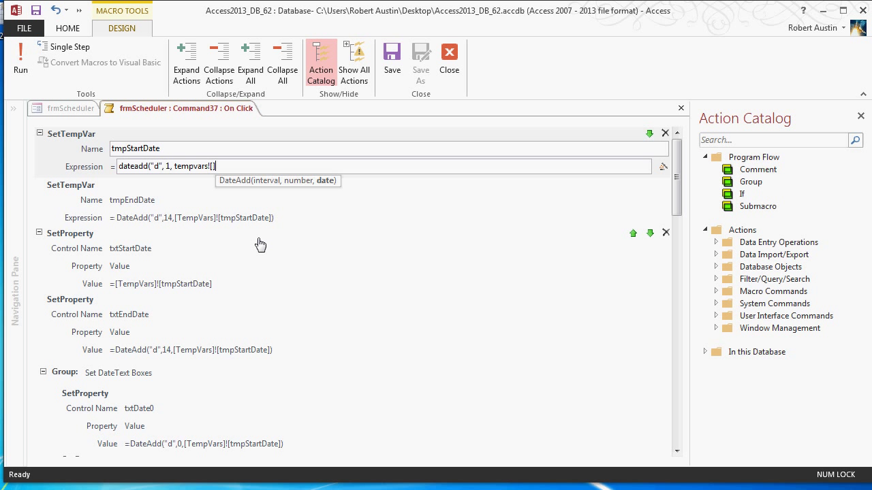
pyautogui.write('StartDate]')
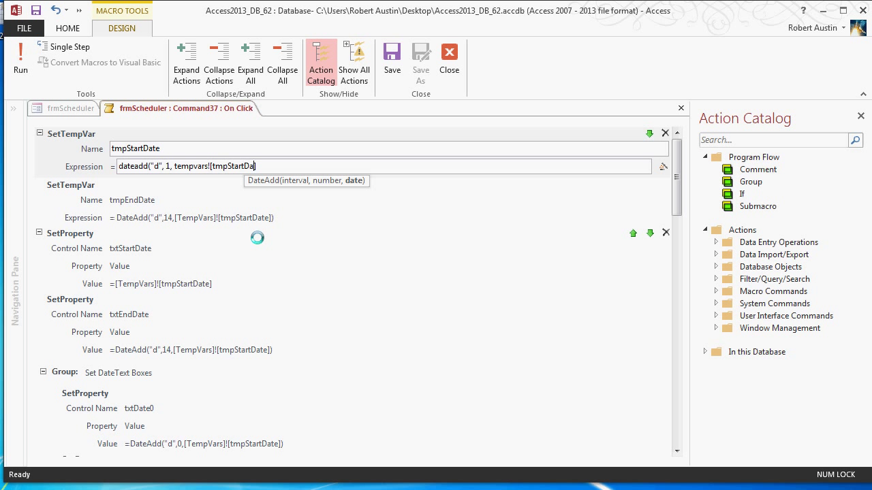
pyautogui.click(162, 165)
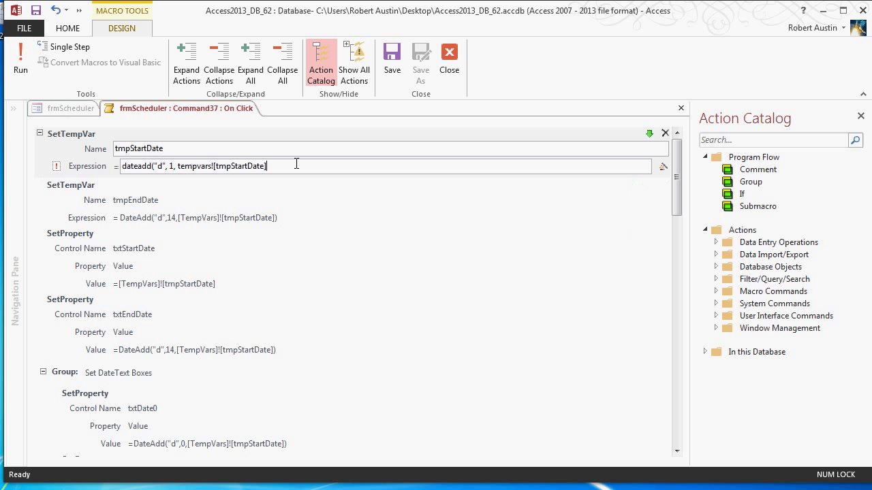
# Collapse the SetTempVar and SetProperty actions and the Set DateText Boxes group in the forward button's macro
pyautogui.click(39, 134)
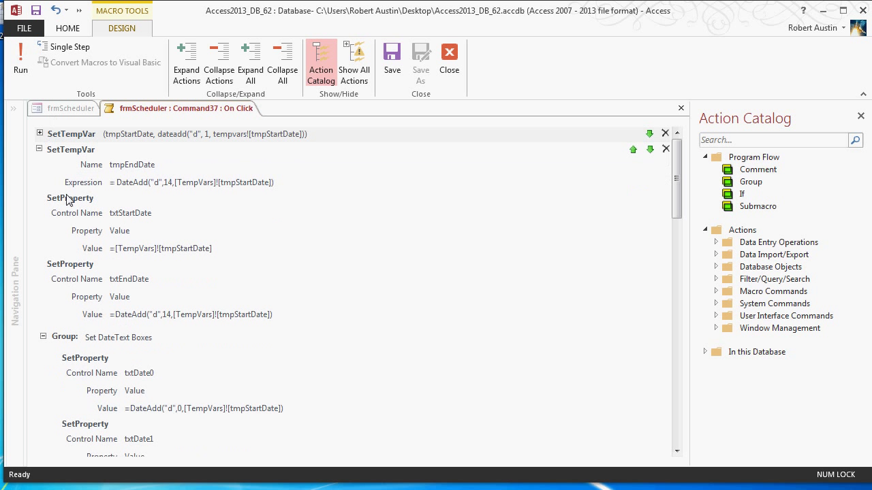
pyautogui.click(39, 150)
pyautogui.click(39, 164)
pyautogui.click(39, 179)
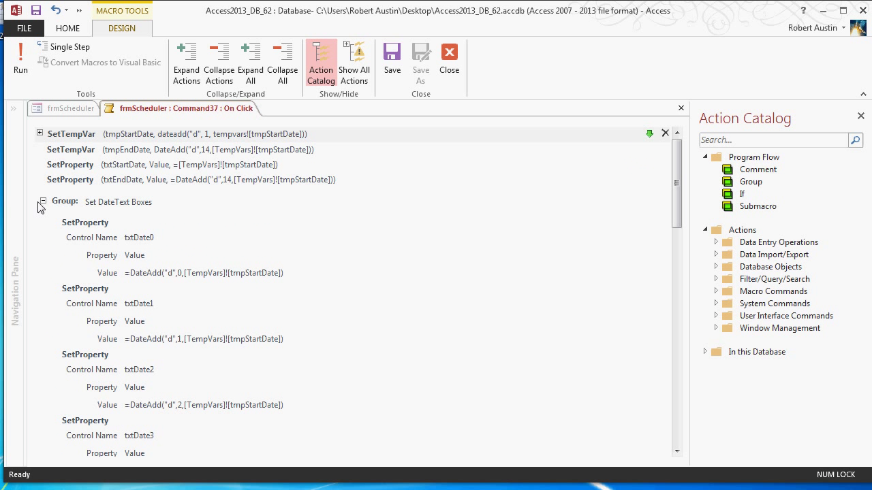
pyautogui.click(43, 201)
# Add a Requery action with a blank control name at the end of the forward button's macro, and save and close it
pyautogui.click(82, 229)
pyautogui.write('Re')
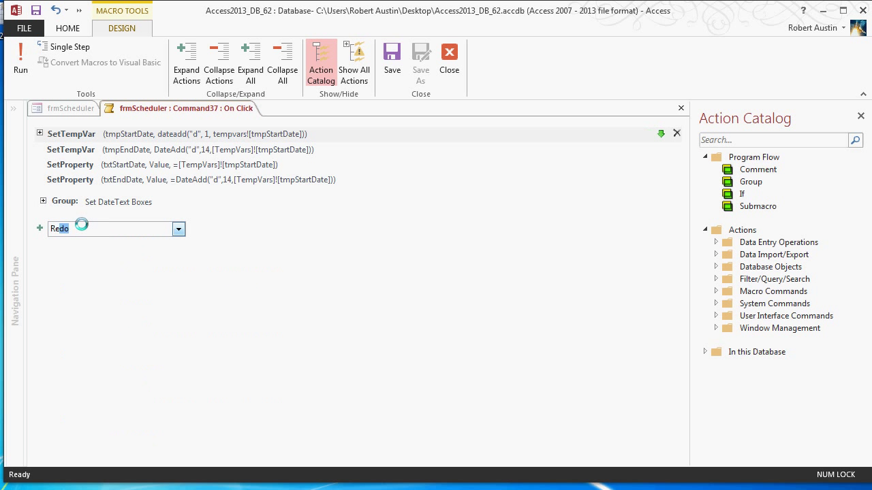
pyautogui.write('query')
pyautogui.press('Return')
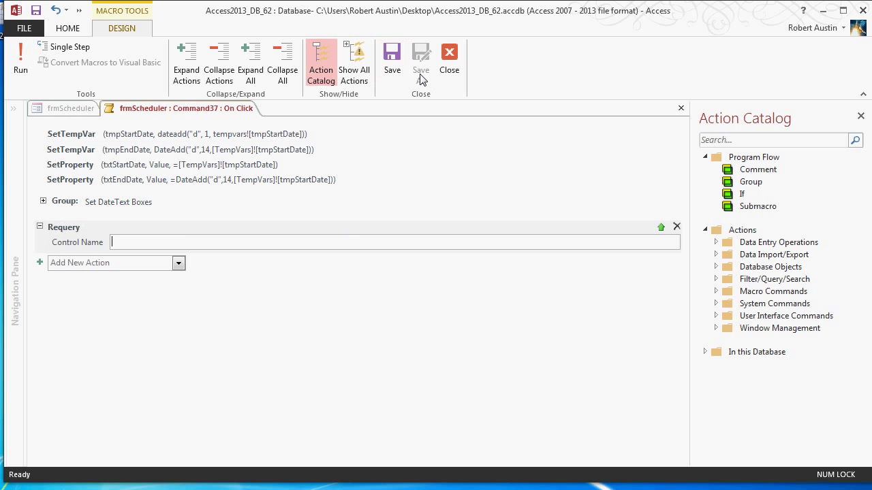
pyautogui.click(449, 62)
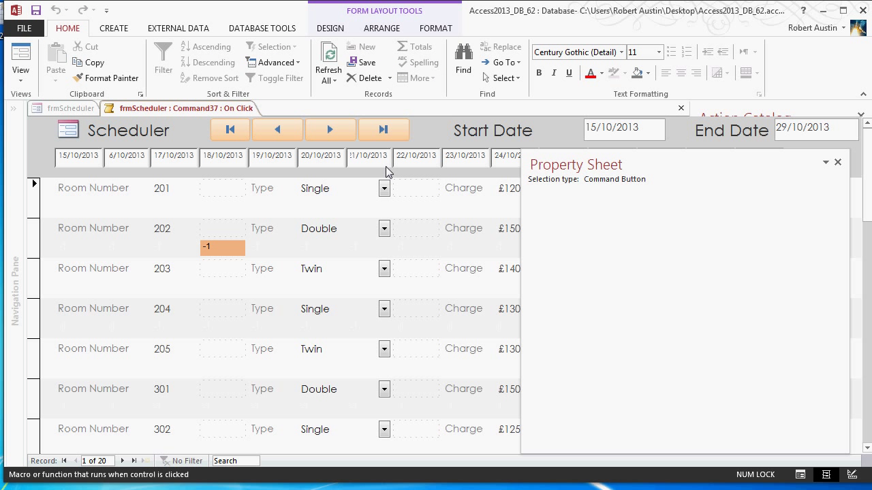
# Test the forward button twice in Form View and check the Scheduler's dates and room bookings
pyautogui.rightClick(66, 109)
pyautogui.click(104, 171)
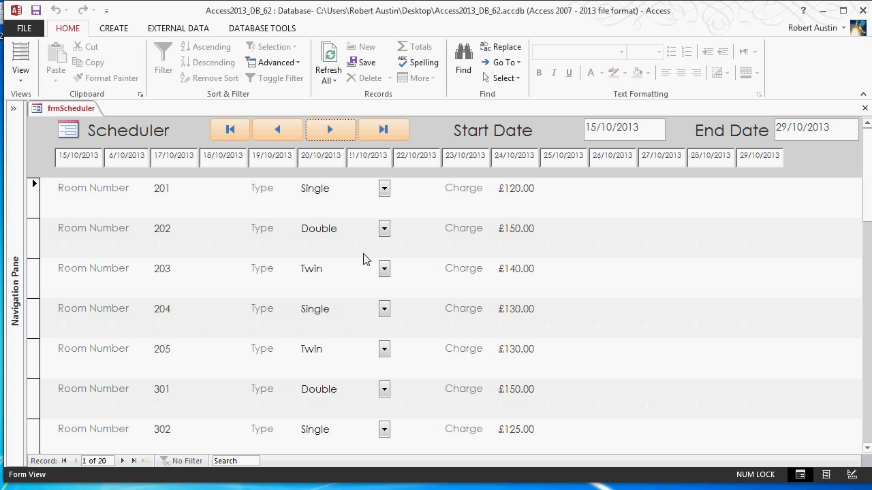
pyautogui.click(344, 131)
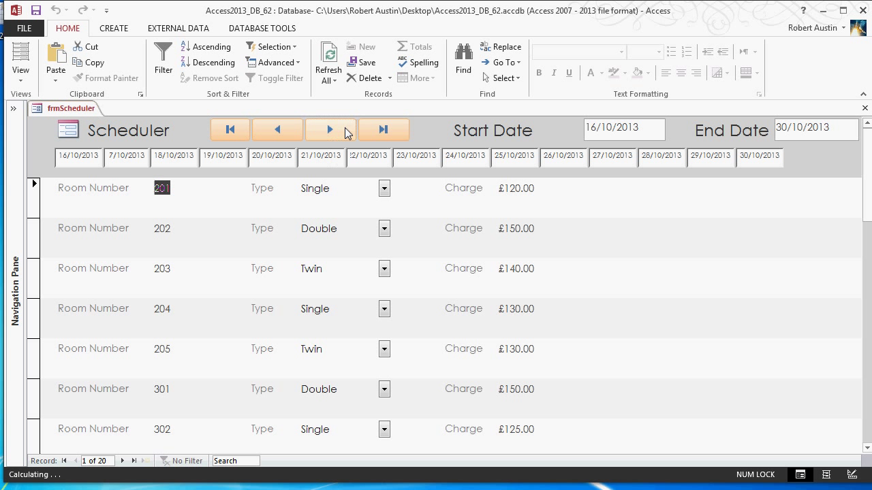
pyautogui.scroll(-5, 368, 259)
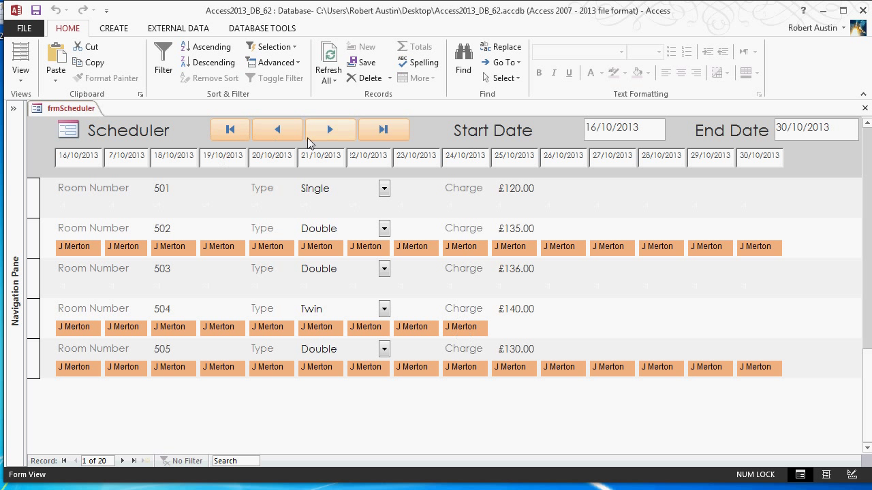
pyautogui.click(330, 131)
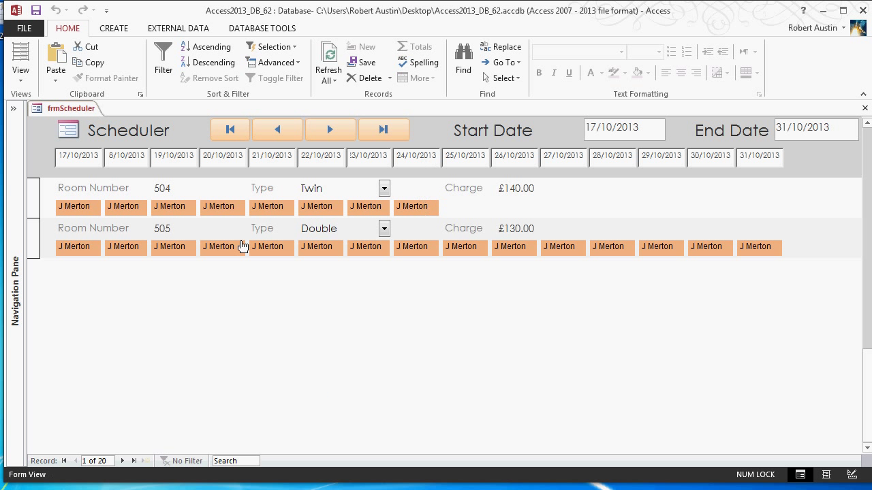
# Reopen the forward button's On Click macro from Layout View, copy all its actions and close the macro
pyautogui.rightClick(60, 109)
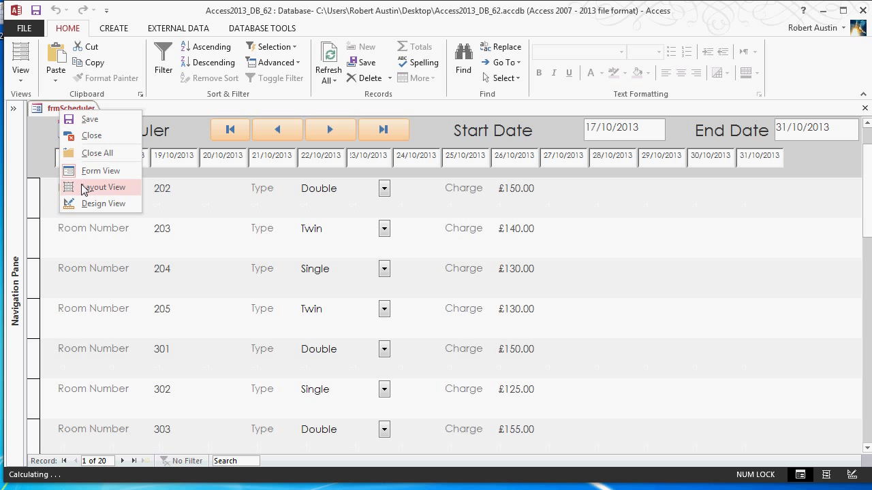
pyautogui.click(86, 188)
pyautogui.click(329, 129)
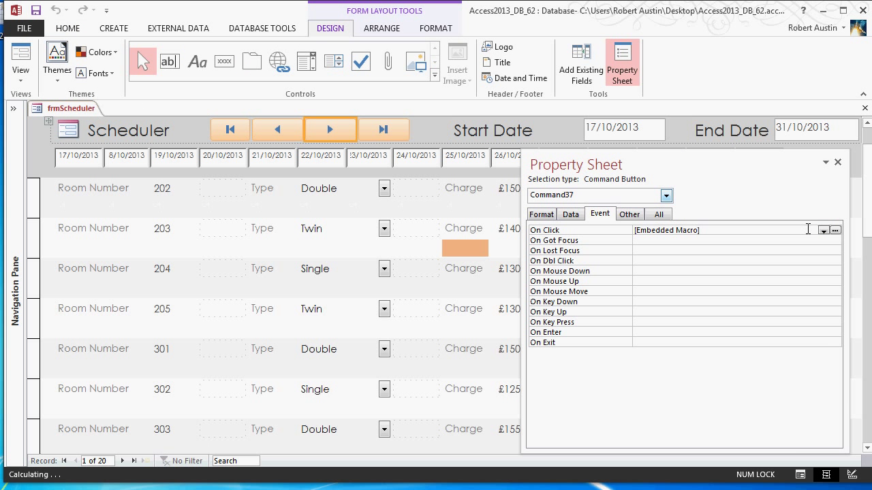
pyautogui.click(835, 232)
pyautogui.click(836, 232)
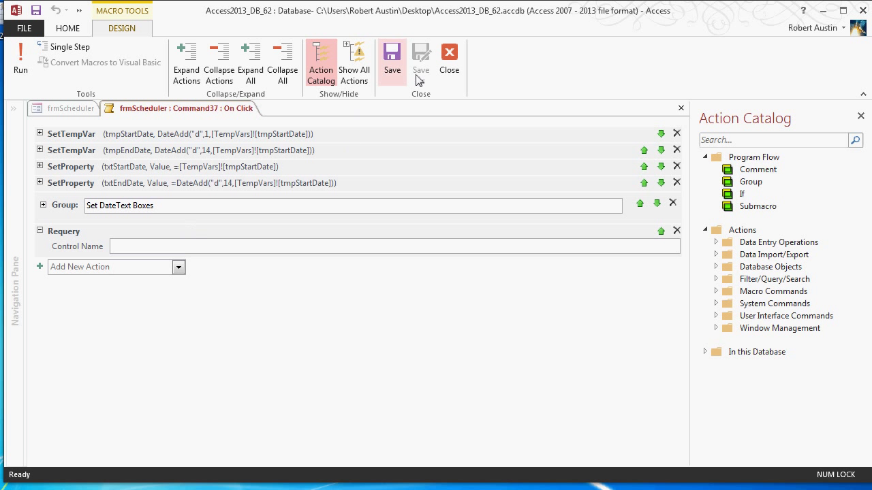
pyautogui.click(448, 64)
# Create an On Click macro for the single-step back button with the Macro Builder and paste the copied actions into it
pyautogui.click(279, 131)
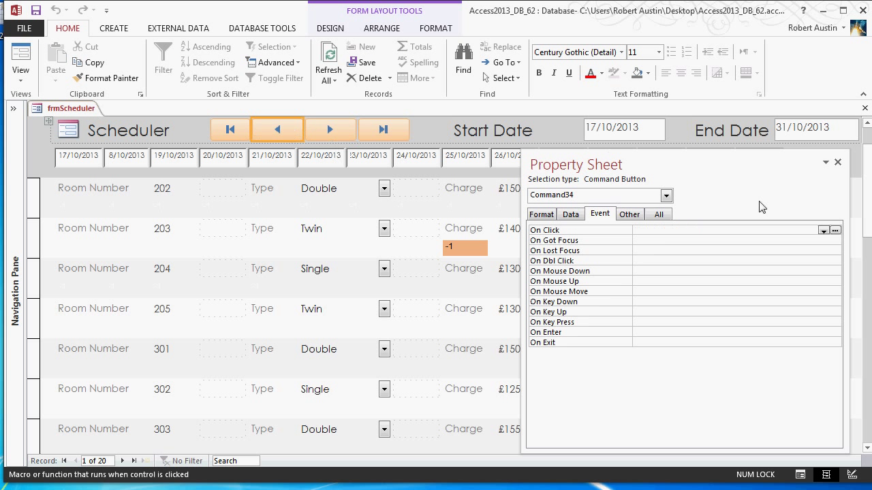
pyautogui.click(836, 232)
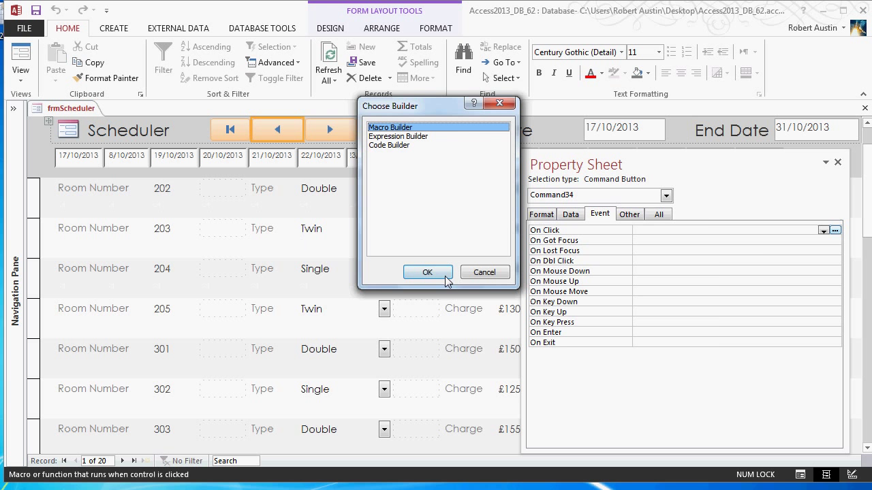
pyautogui.click(419, 273)
pyautogui.scroll(10, 243, 202)
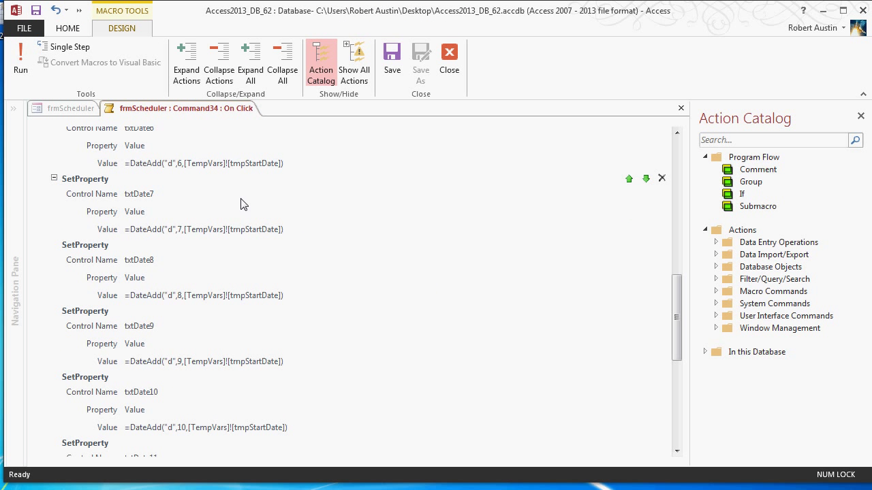
pyautogui.scroll(4, 244, 196)
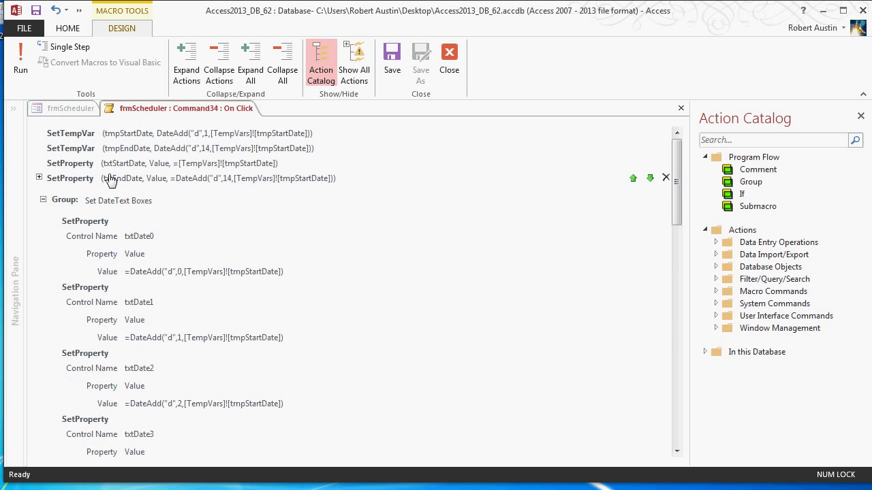
# Change the back button's tmpStartDate expression to DateAdd("d",-1,[TempVars]![tmpStartDate]), then save and close the macro
pyautogui.click(41, 134)
pyautogui.click(164, 169)
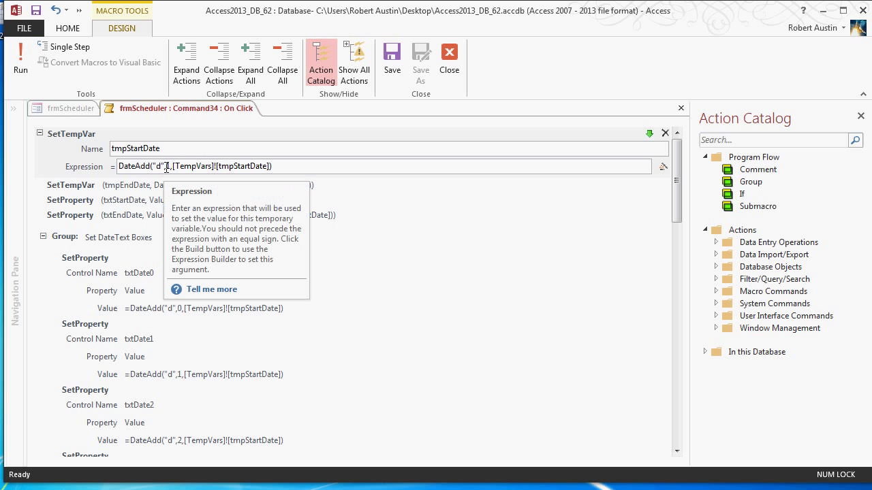
pyautogui.write('-')
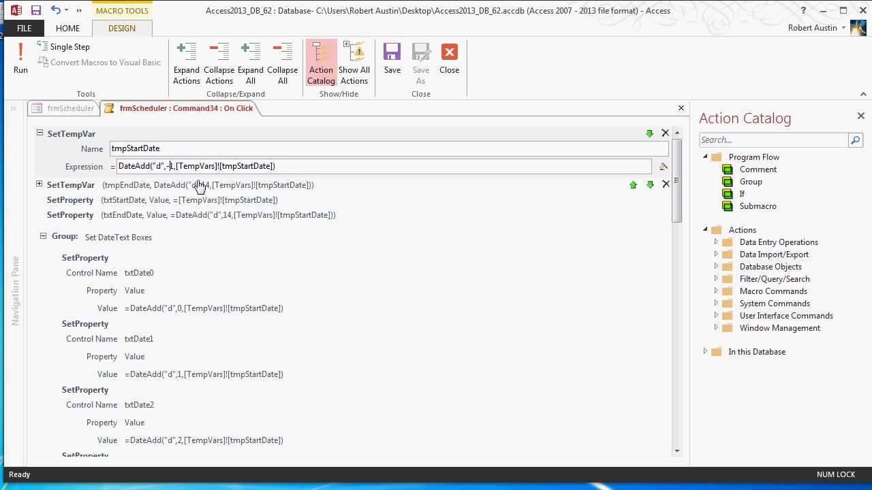
pyautogui.click(393, 58)
pyautogui.click(449, 55)
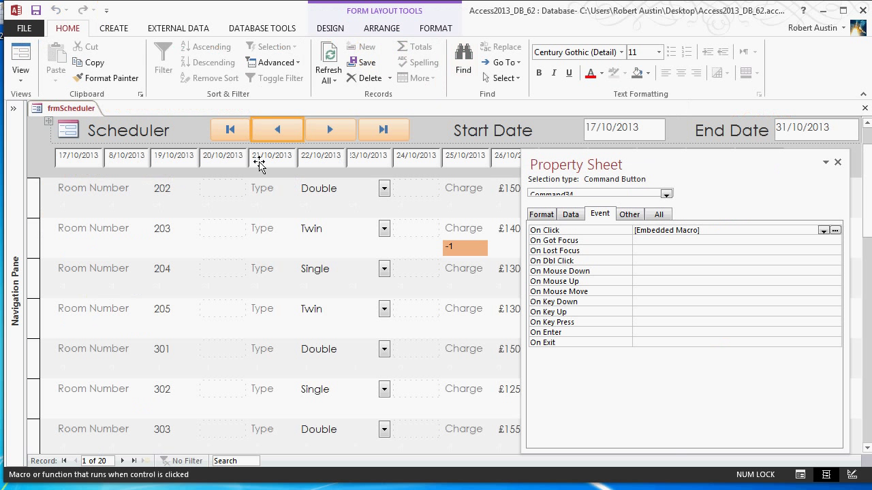
# Create an On Click macro for the jump-back button with the Macro Builder and paste the copied actions into it
pyautogui.click(230, 132)
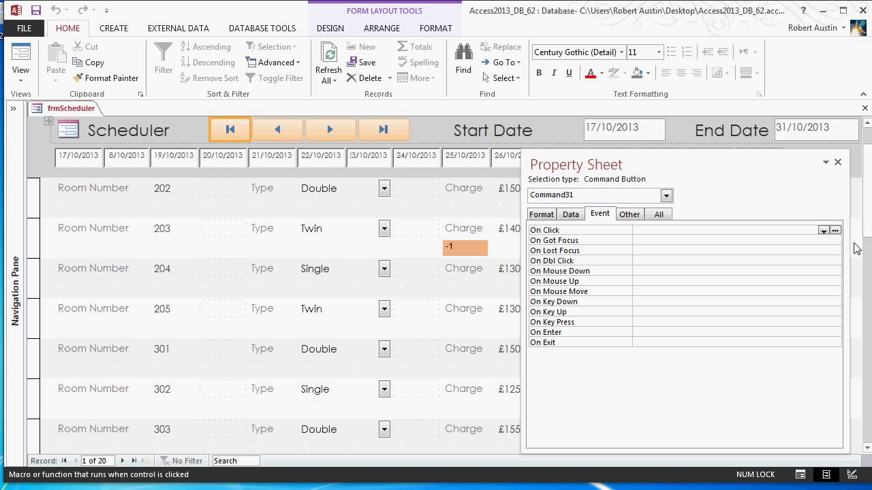
pyautogui.click(835, 231)
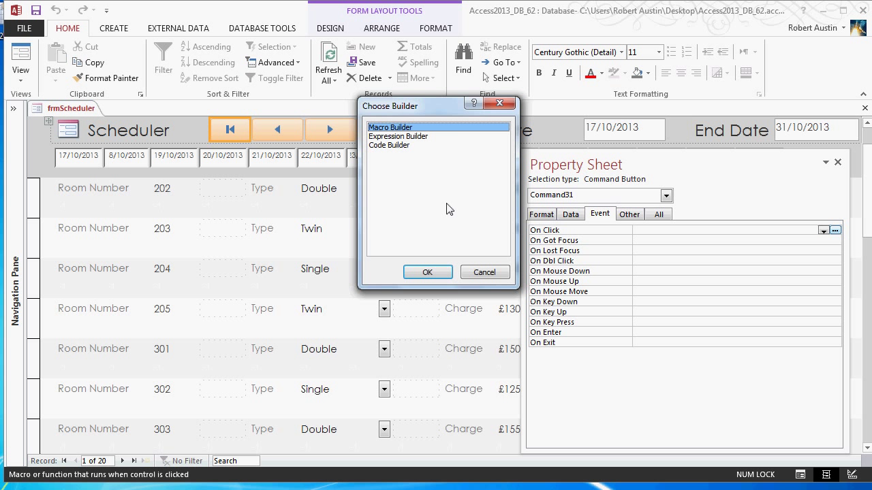
pyautogui.click(416, 271)
pyautogui.hotkey('ctrl', 'v')
pyautogui.scroll(10, 667, 334)
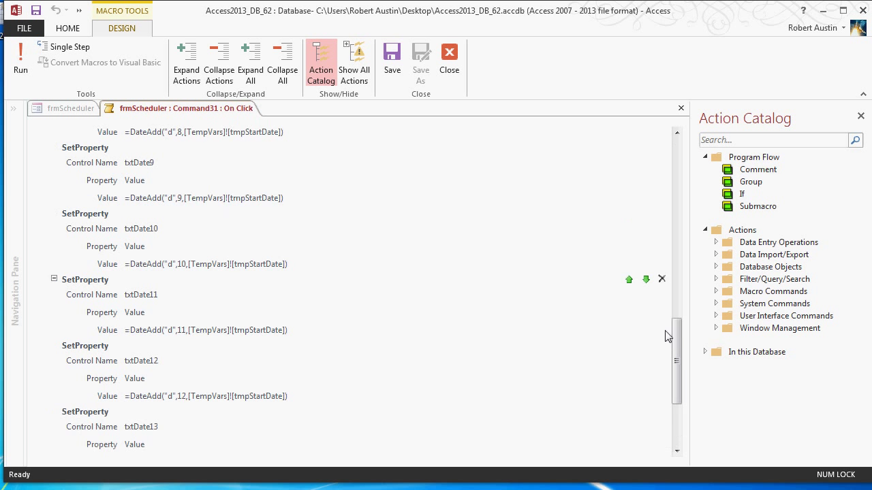
pyautogui.scroll(10, 679, 312)
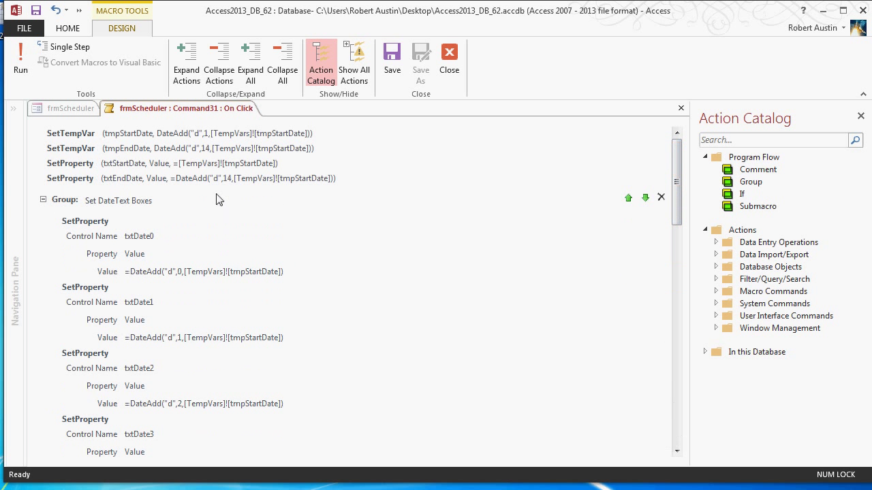
# Change the jump-back button's tmpStartDate expression to DateAdd("d",-14,[TempVars]![tmpStartDate]), then save and close the macro
pyautogui.click(39, 133)
pyautogui.click(167, 167)
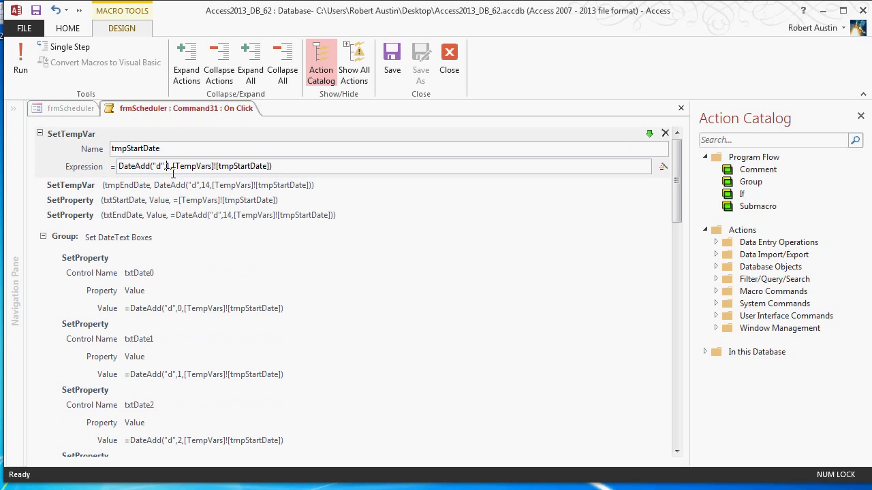
pyautogui.write('-')
pyautogui.press('Right')
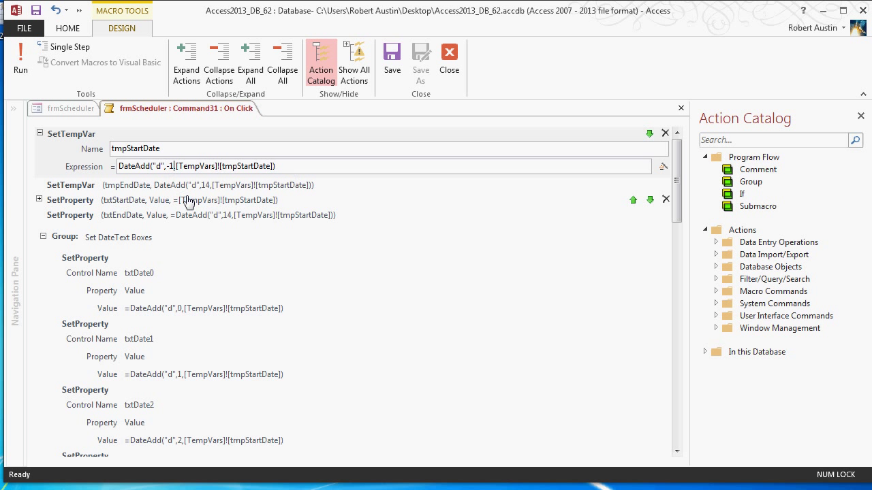
pyautogui.write('4')
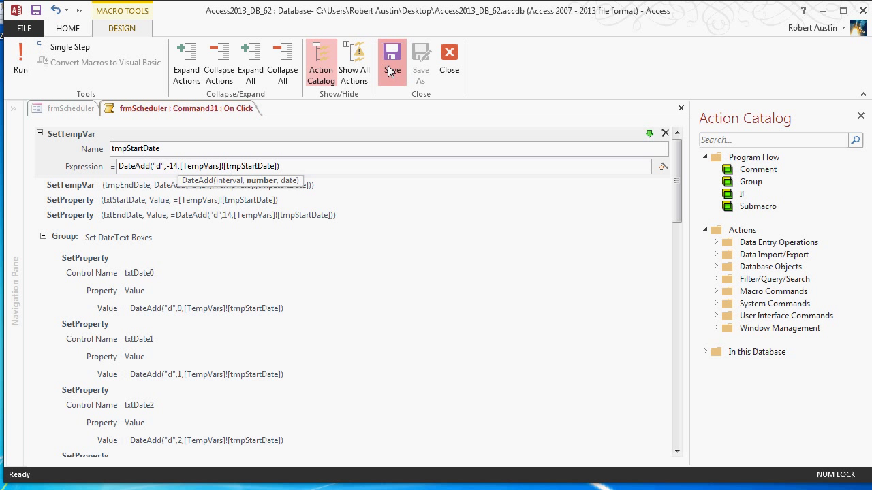
pyautogui.click(449, 61)
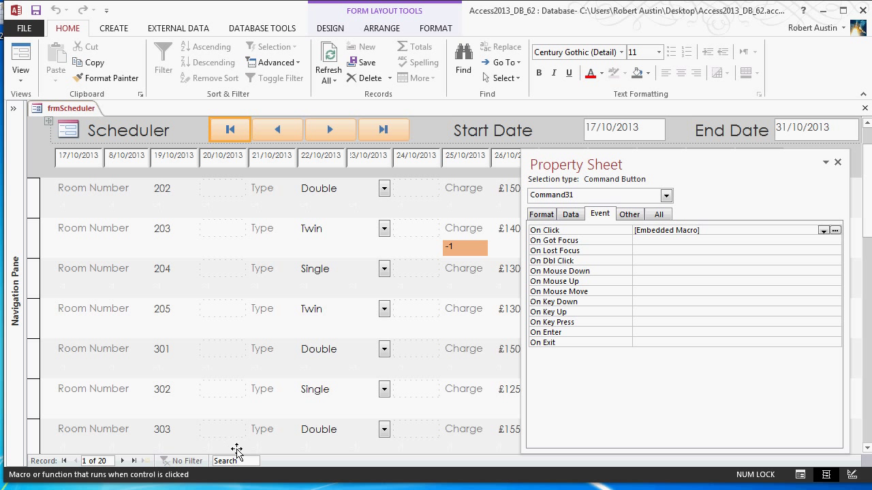
# Create an On Click macro for the jump-forward button with the Macro Builder and paste the copied actions into it
pyautogui.click(385, 130)
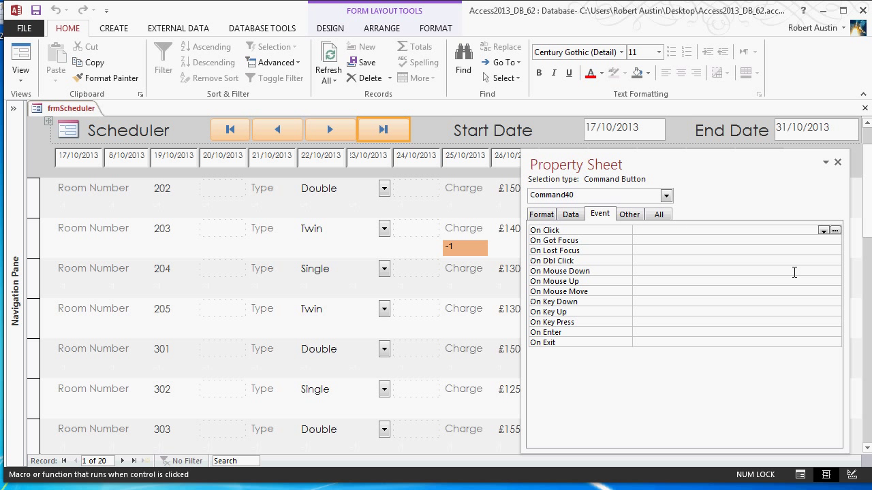
pyautogui.click(835, 232)
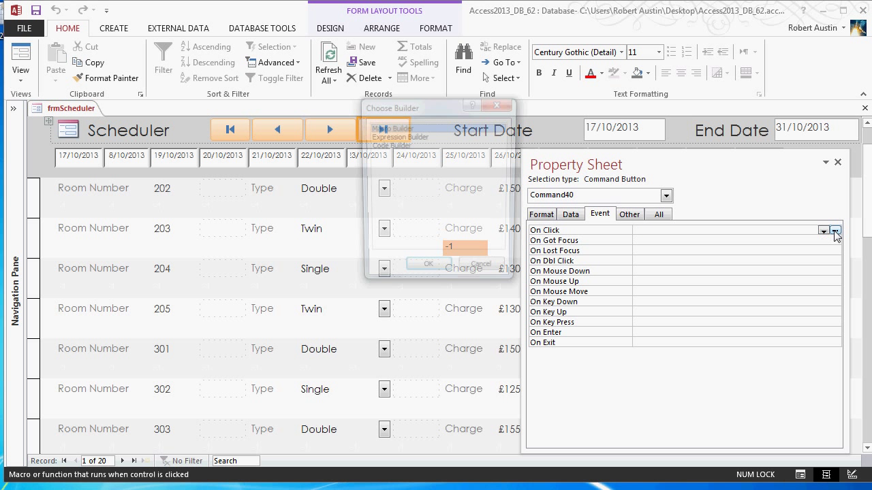
pyautogui.click(446, 274)
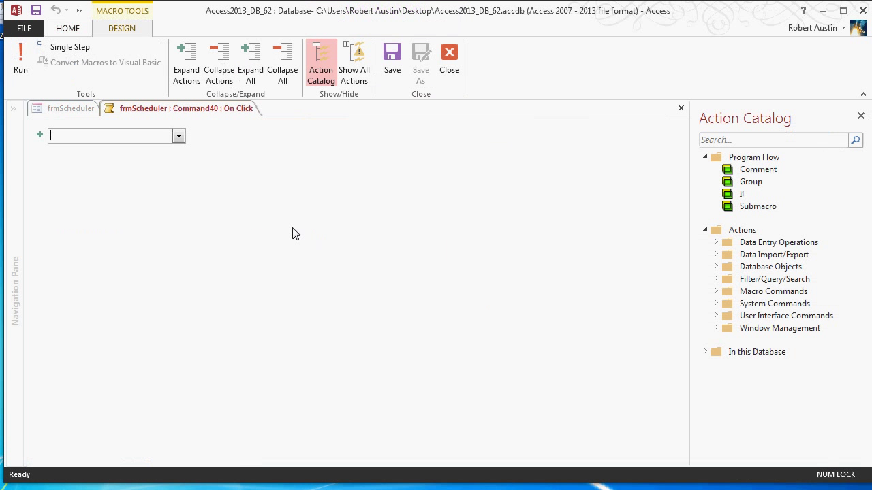
pyautogui.scroll(2, 247, 261)
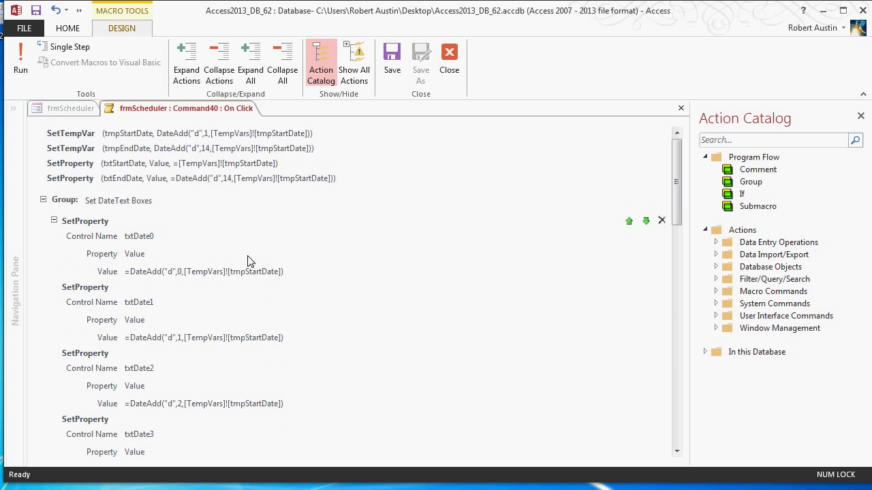
# Change the day interval in the jump-forward button's tmpStartDate expression to 14, then save and close the macro
pyautogui.click(39, 134)
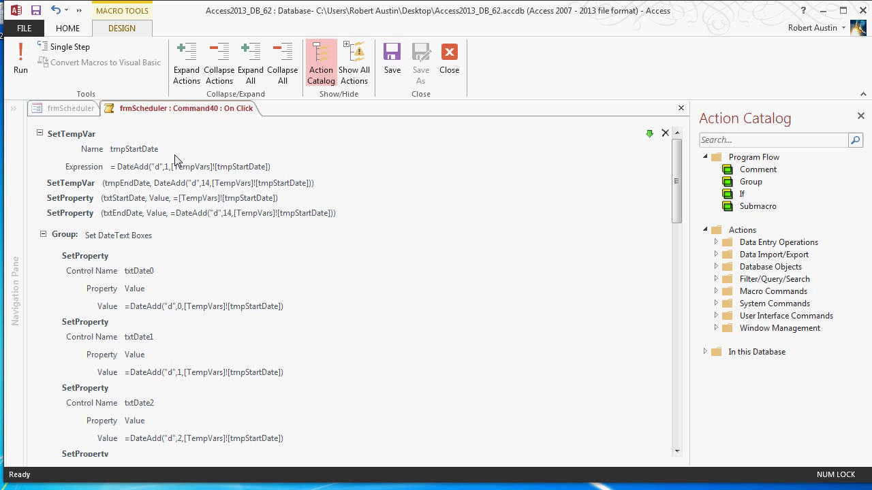
pyautogui.click(171, 171)
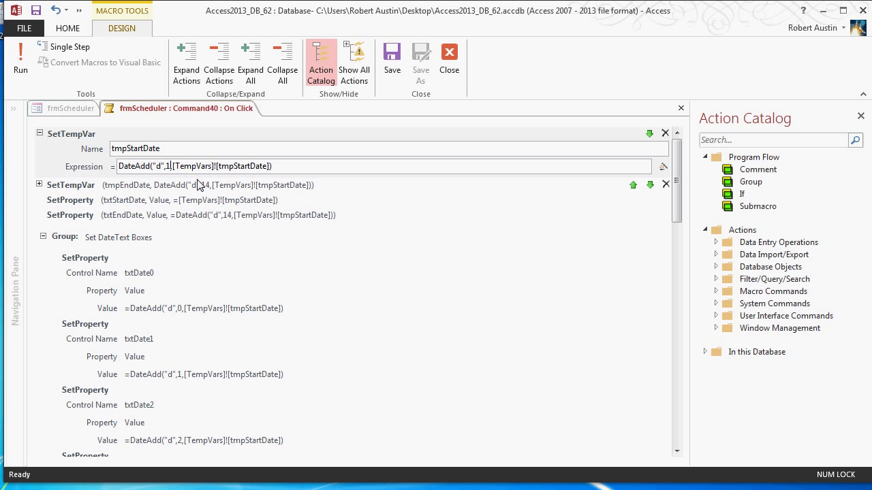
pyautogui.click(449, 63)
# Switch the Scheduler to Form View and test all four navigation buttons, stepping forward one day several times
pyautogui.rightClick(60, 113)
pyautogui.click(72, 172)
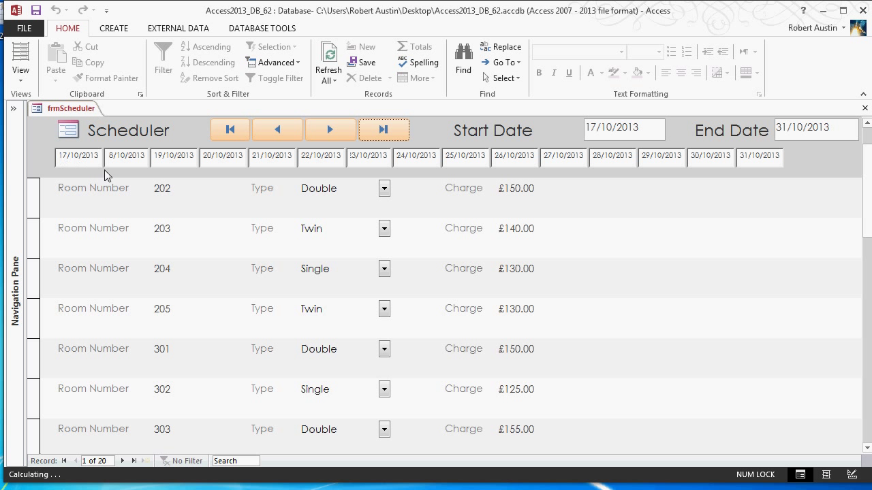
pyautogui.click(386, 130)
pyautogui.click(233, 131)
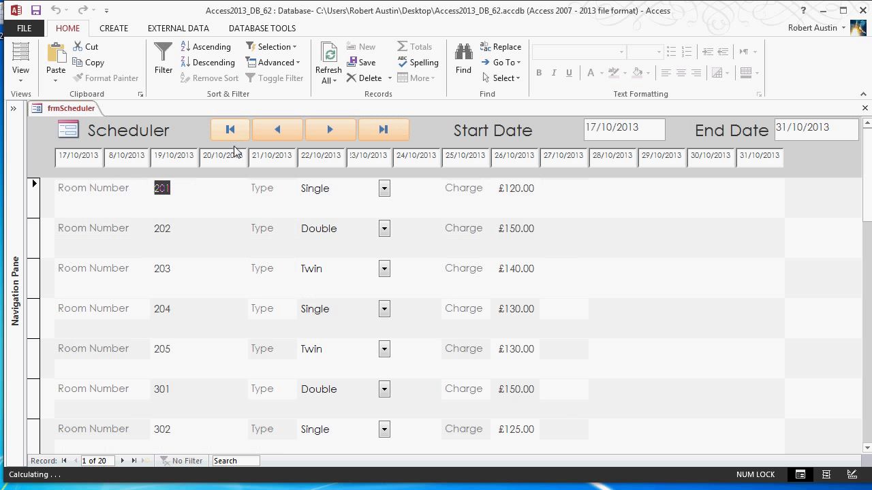
pyautogui.click(281, 131)
pyautogui.click(327, 132)
pyautogui.click(327, 131)
pyautogui.click(327, 130)
pyautogui.click(327, 131)
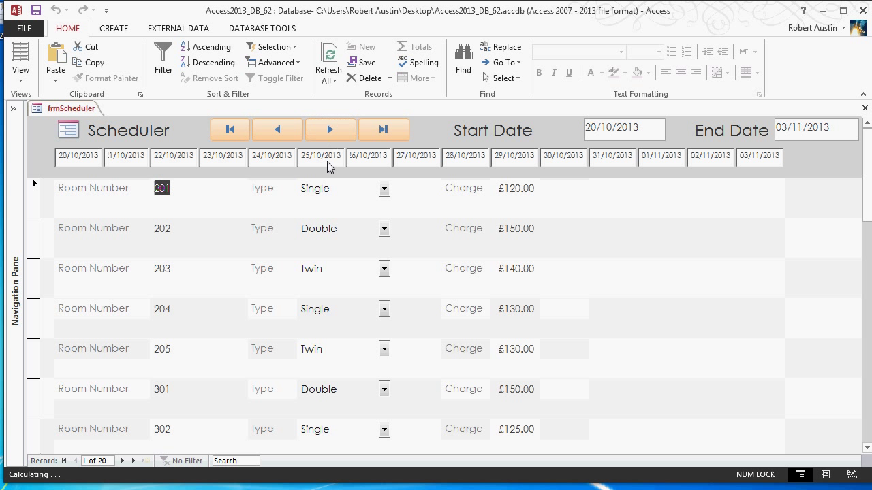
# Check the bookings of the last rooms, jump the date range forward 14 days and check those rooms again
pyautogui.scroll(-1, 347, 203)
pyautogui.scroll(-5, 348, 203)
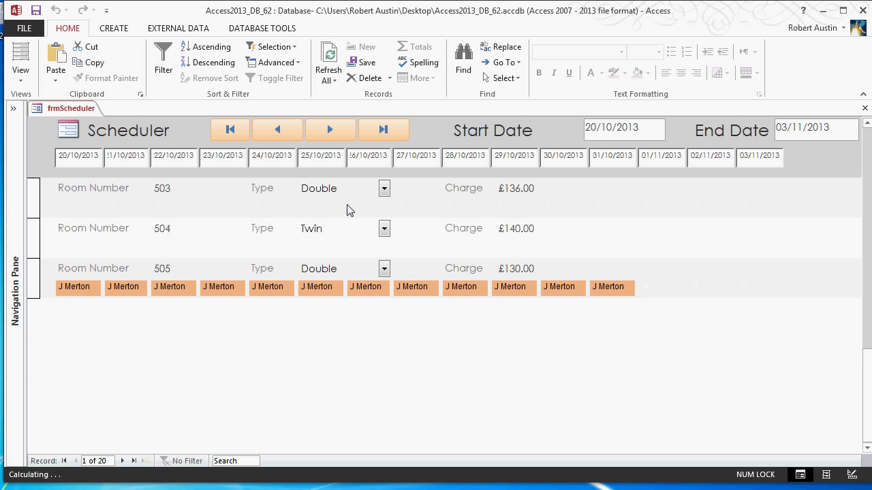
pyautogui.scroll(-2, 349, 208)
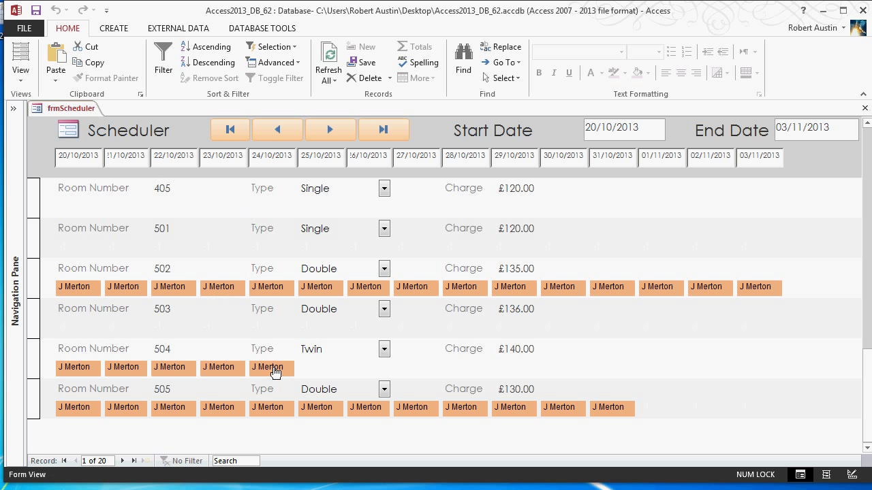
pyautogui.click(374, 129)
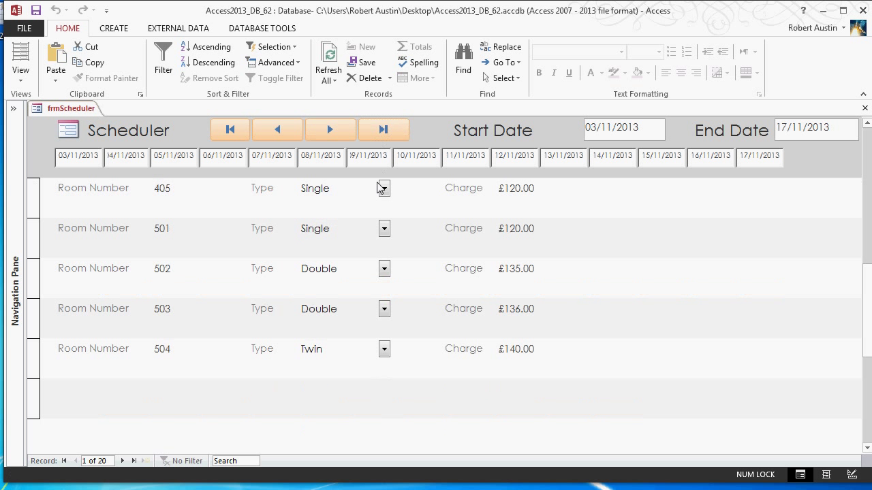
pyautogui.scroll(-1, 382, 190)
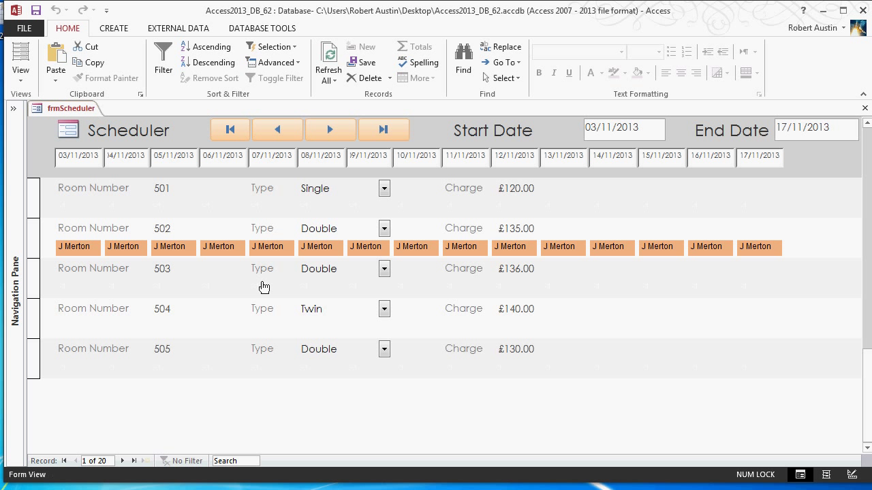
# Step the date range back one day twice and check the bookings of the 500-series rooms each time
pyautogui.click(278, 129)
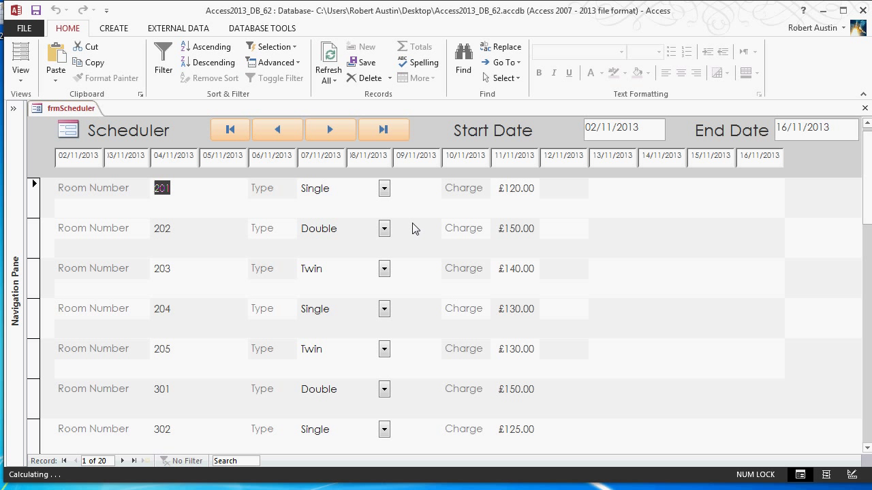
pyautogui.scroll(-2, 414, 232)
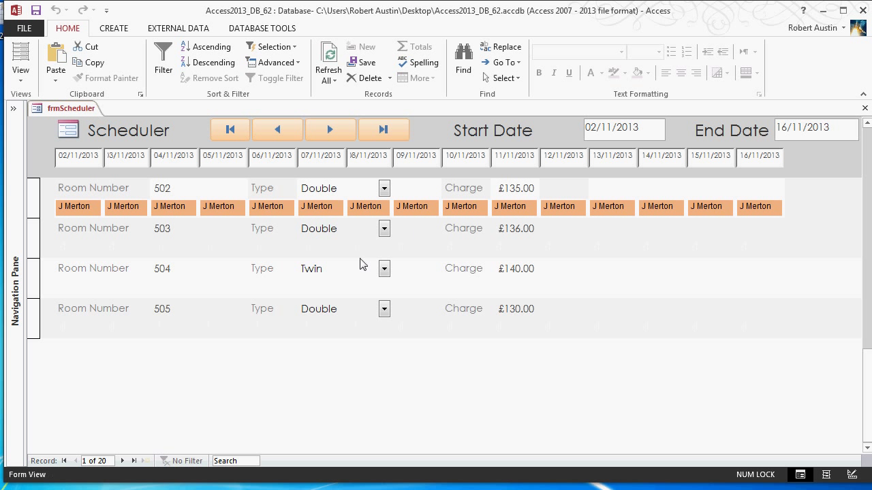
pyautogui.scroll(2, 360, 265)
pyautogui.click(281, 129)
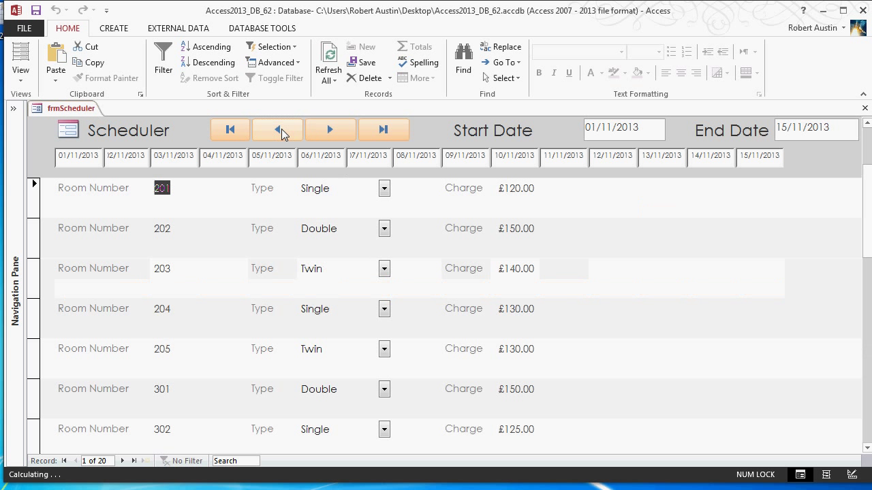
pyautogui.scroll(-3, 314, 190)
pyautogui.scroll(-4, 320, 193)
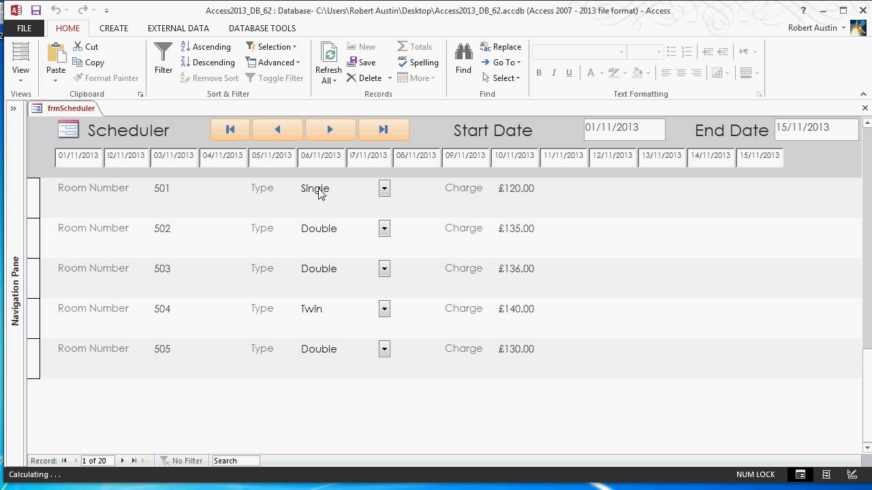
# Open the Bookings form from a Scheduler cell and close it, then open it from room 404's -1 cell on 28/10/2013
pyautogui.click(71, 290)
pyautogui.click(661, 70)
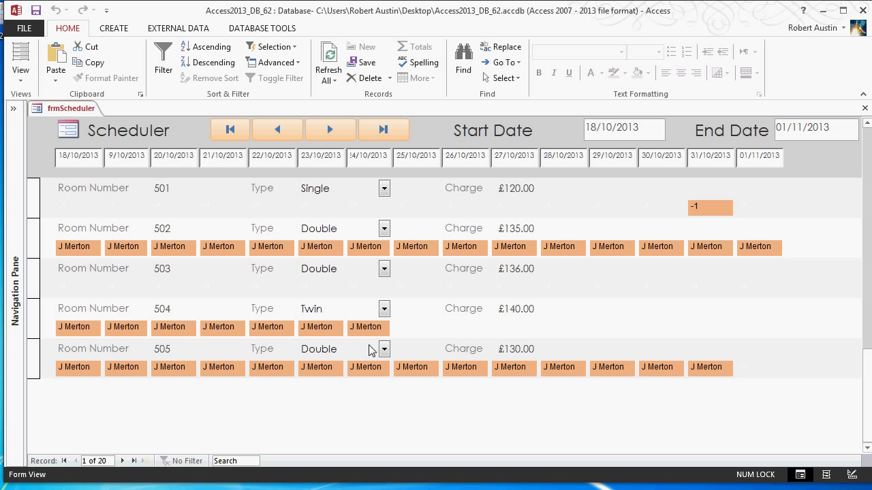
pyautogui.scroll(2, 371, 351)
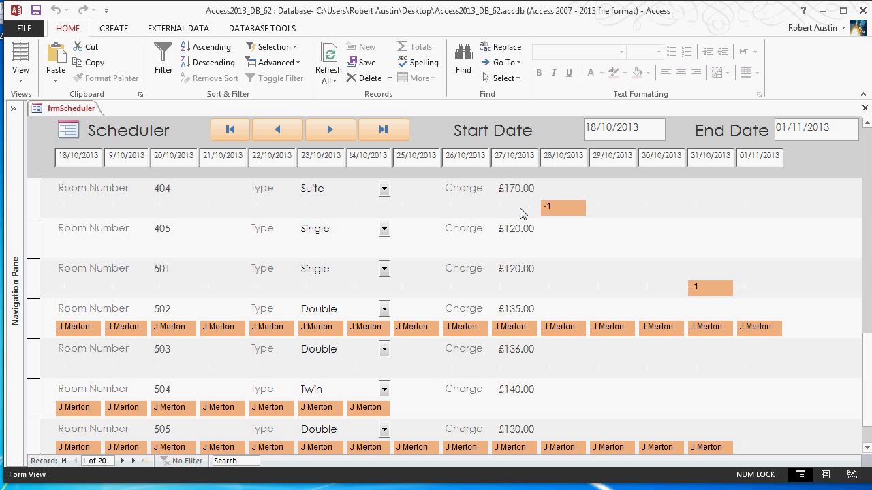
pyautogui.click(555, 211)
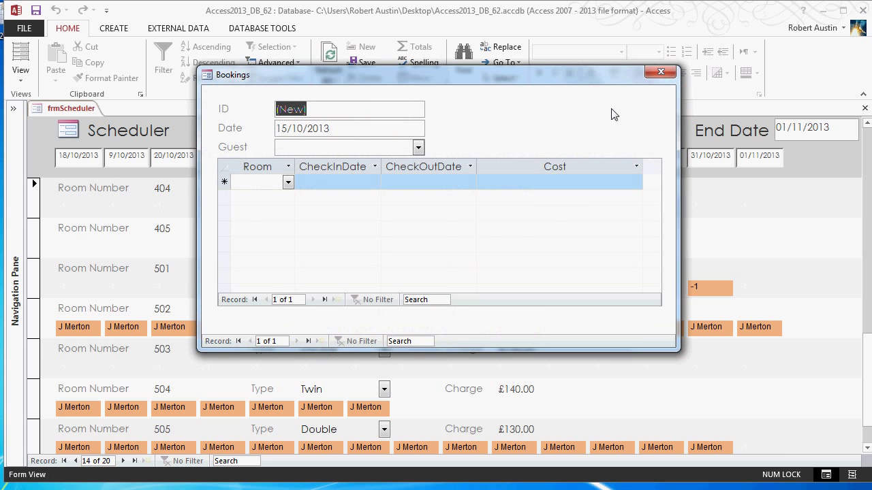
# Close the Bookings form, look over the Scheduler's rooms once more, and close frmScheduler
pyautogui.click(661, 73)
pyautogui.scroll(-15, 650, 317)
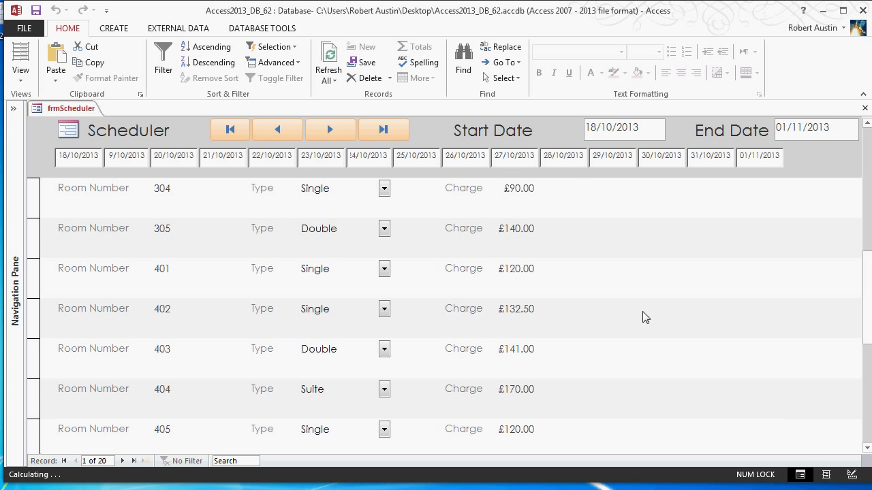
pyautogui.scroll(15, 633, 320)
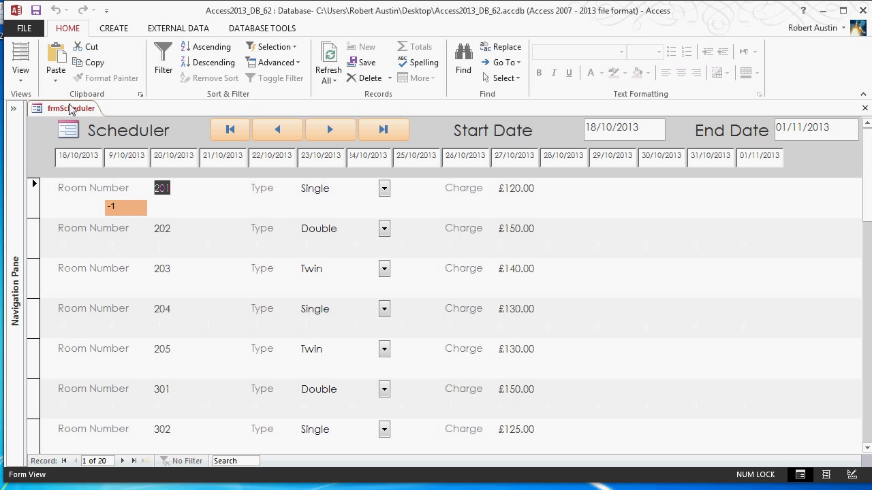
pyautogui.rightClick(71, 110)
pyautogui.click(70, 110)
pyautogui.rightClick(73, 109)
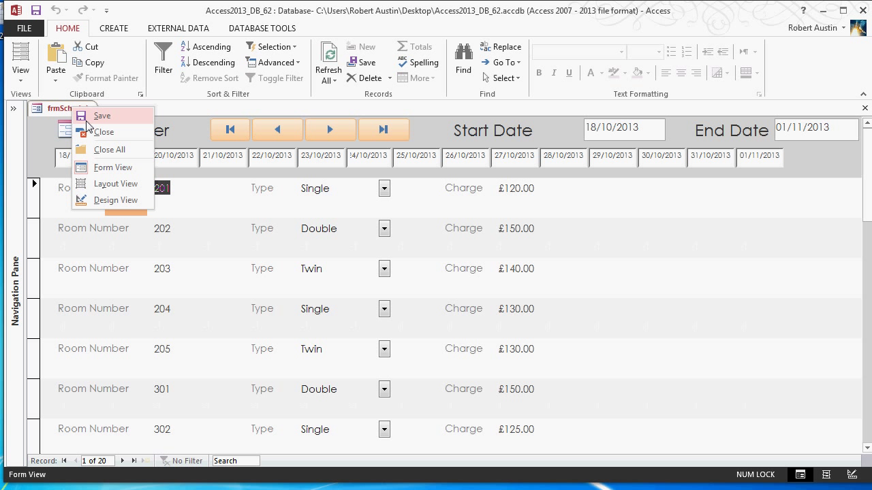
pyautogui.click(87, 127)
# Filter the database objects by "frm", open frmMain and switch it to Layout View
pyautogui.click(13, 109)
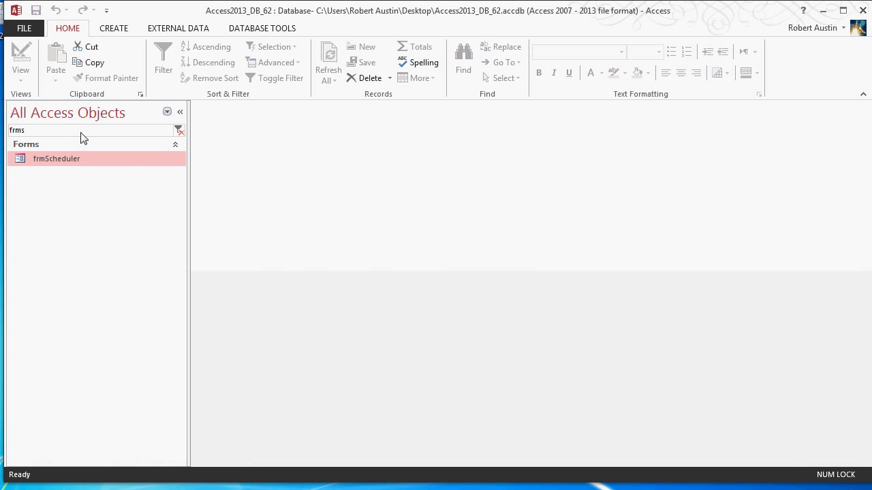
pyautogui.click(39, 130)
pyautogui.write('frm')
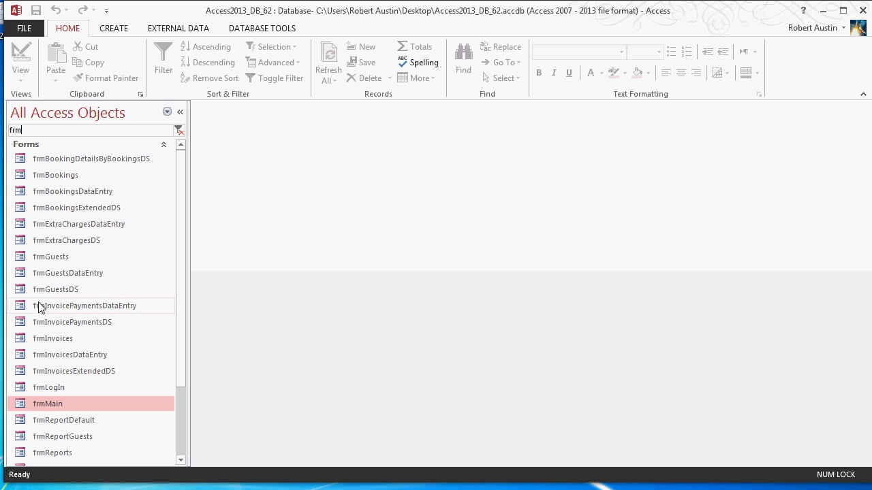
pyautogui.click(55, 407)
pyautogui.doubleClick(55, 407)
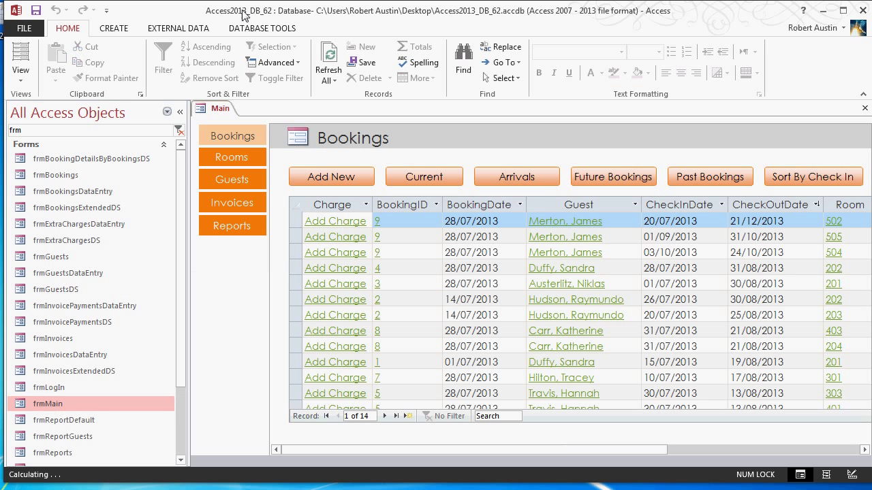
pyautogui.rightClick(201, 107)
pyautogui.click(208, 177)
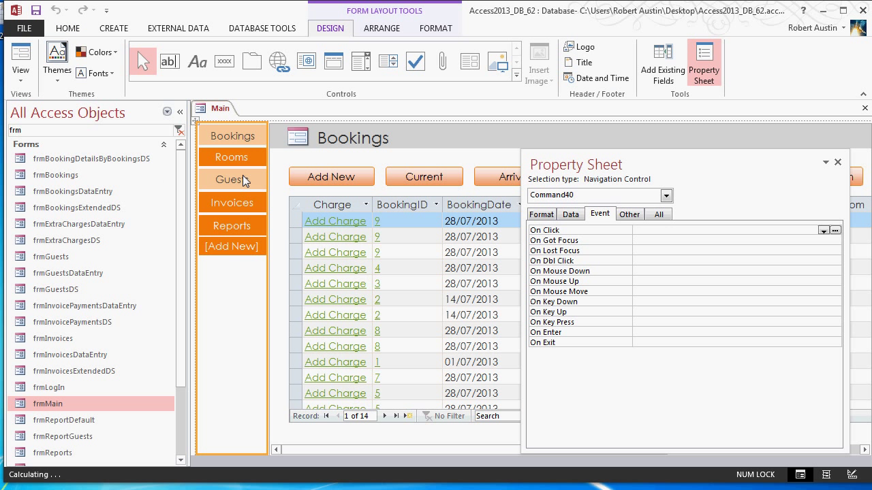
# Filter the objects by "frms", add frmScheduler as a navigation button above Bookings on the Main form, and caption it "Scheduler"
pyautogui.click(106, 130)
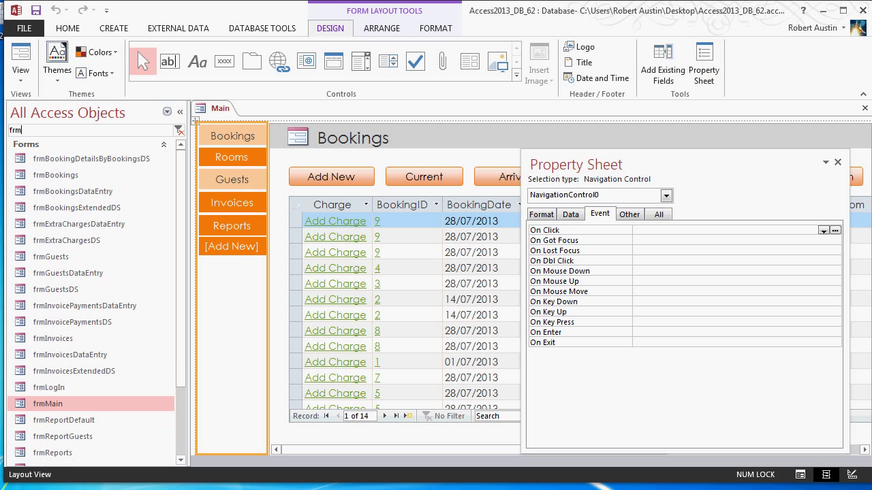
pyautogui.write('s')
pyautogui.moveTo(64, 167); pyautogui.dragTo(240, 132)
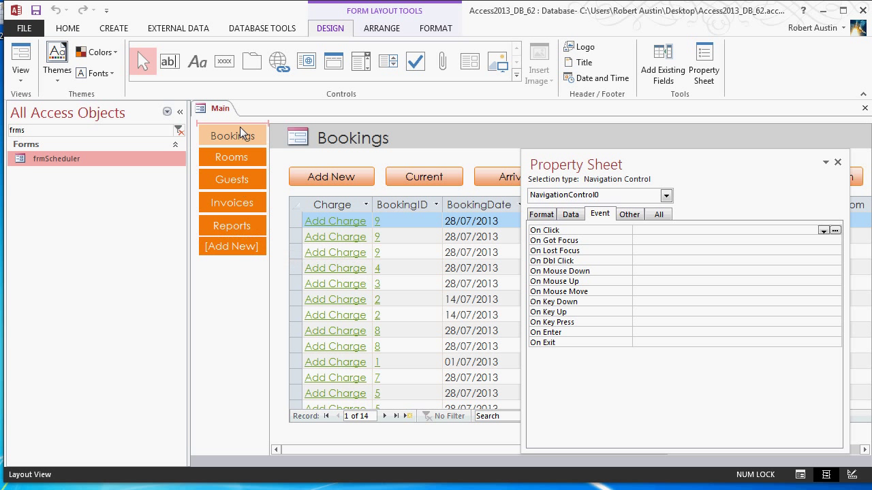
pyautogui.click(242, 134)
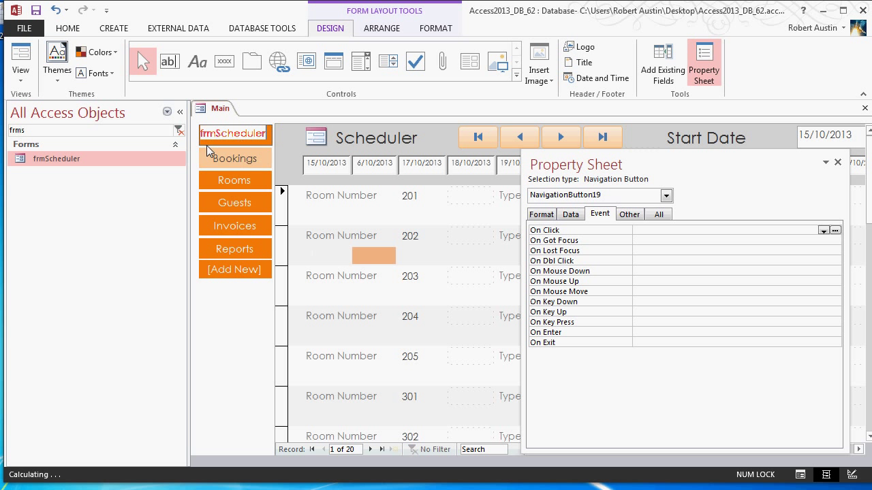
pyautogui.press('BackSpace')
pyautogui.press('BackSpace')
pyautogui.press('BackSpace')
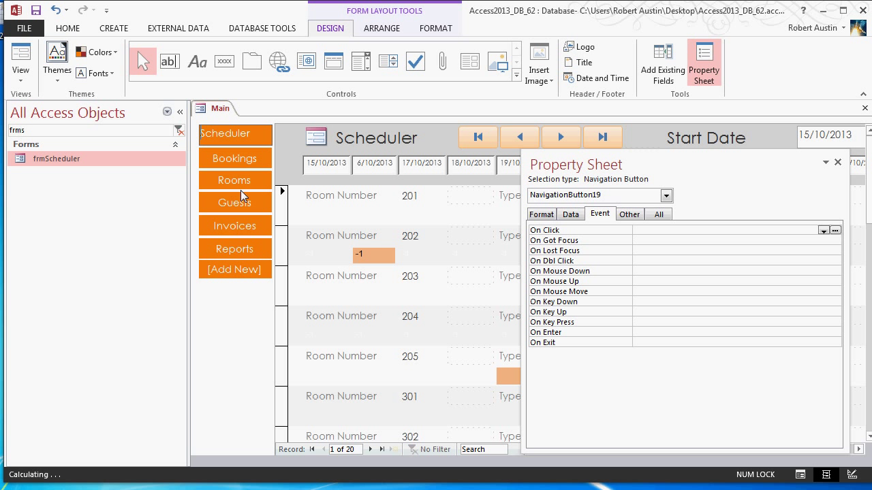
# Collapse the Navigation Pane, save the Main form and switch it to Form View
pyautogui.click(180, 112)
pyautogui.rightClick(56, 109)
pyautogui.click(87, 120)
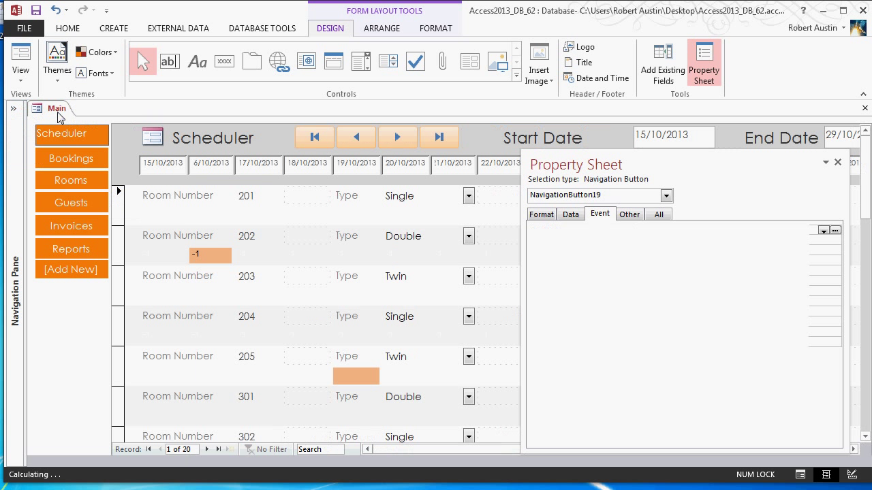
pyautogui.rightClick(57, 109)
pyautogui.click(91, 174)
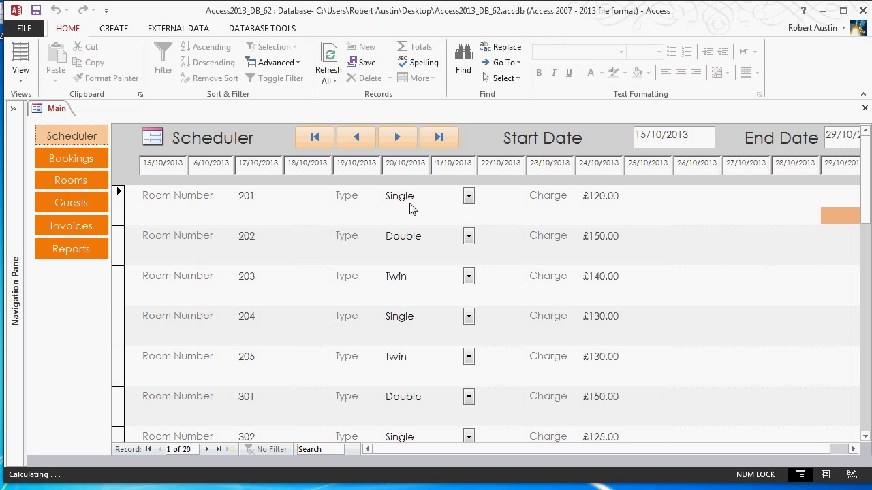
# Test the embedded Scheduler's date navigation by going forward two days and back three days
pyautogui.click(402, 139)
pyautogui.click(402, 140)
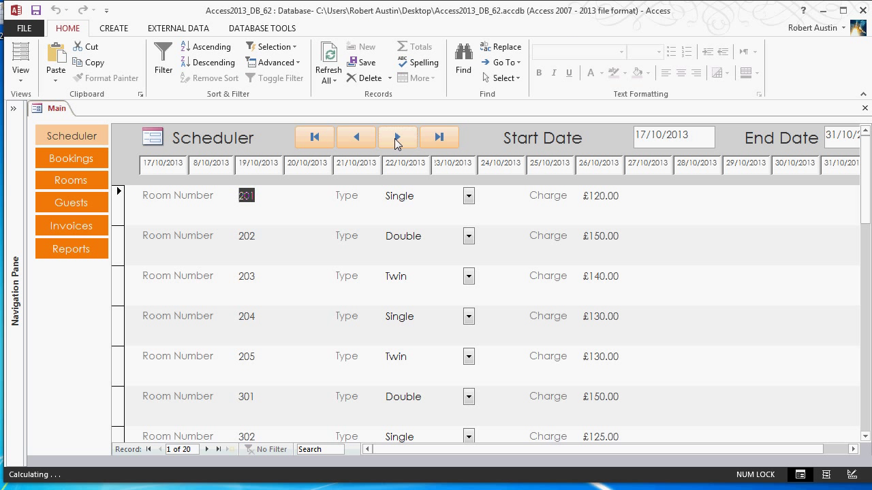
pyautogui.tripleClick(360, 139)
# Check the 500-series rooms, open the booking details from one of room 502's booked cells, and close them
pyautogui.scroll(-5, 374, 228)
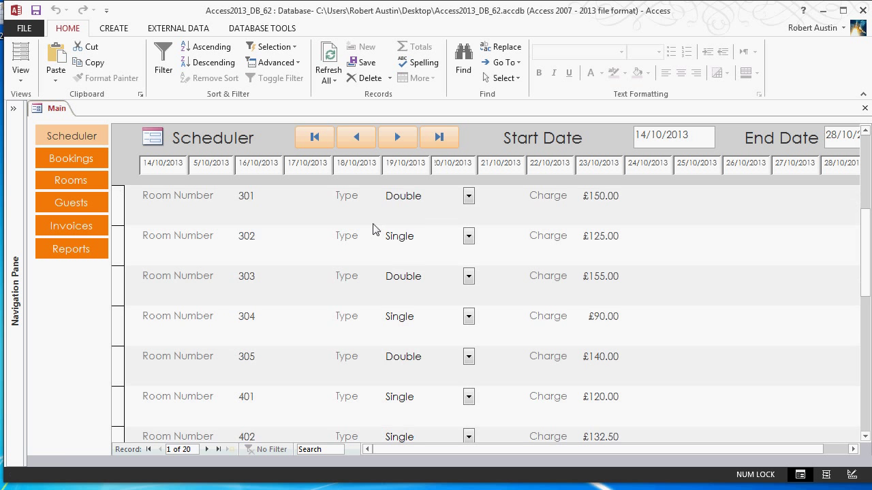
pyautogui.scroll(-2, 374, 230)
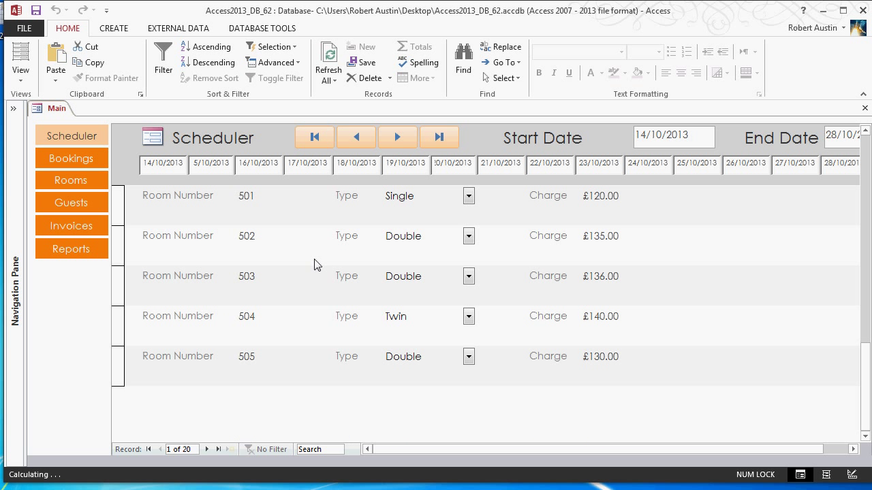
pyautogui.click(260, 256)
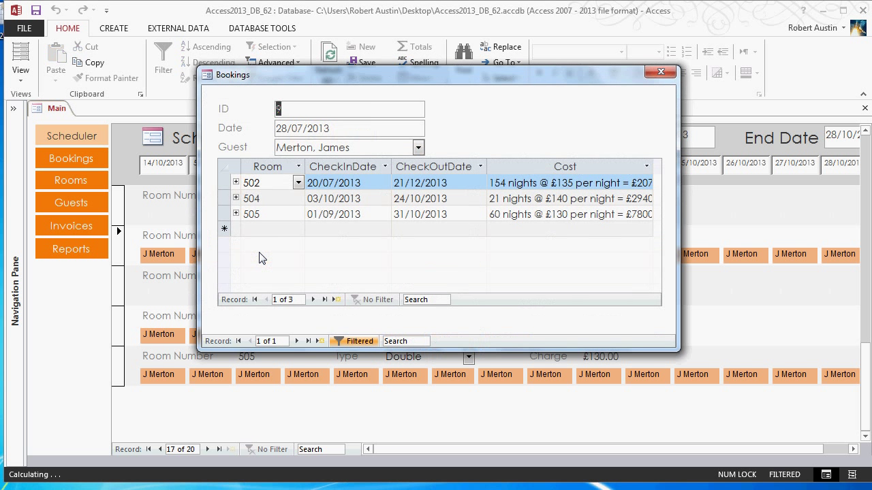
pyautogui.click(660, 72)
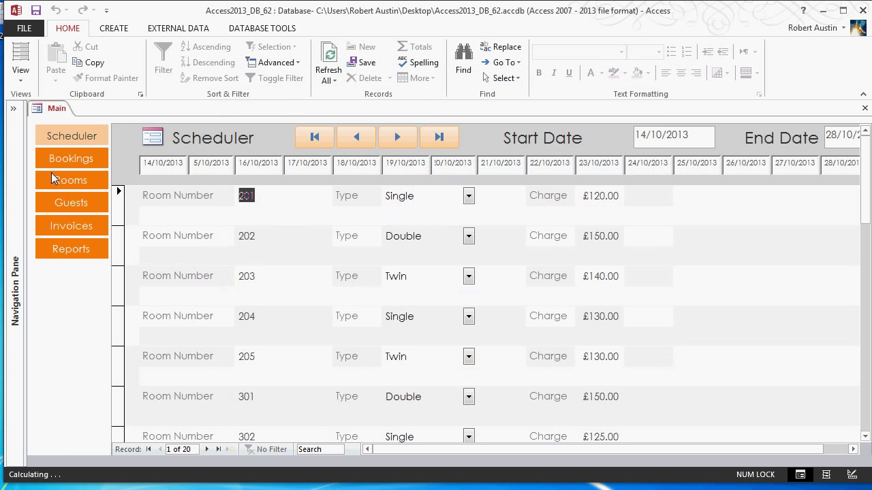
# Go to the Main form's Bookings page, open the details of the booking for room 504, and close them
pyautogui.click(72, 159)
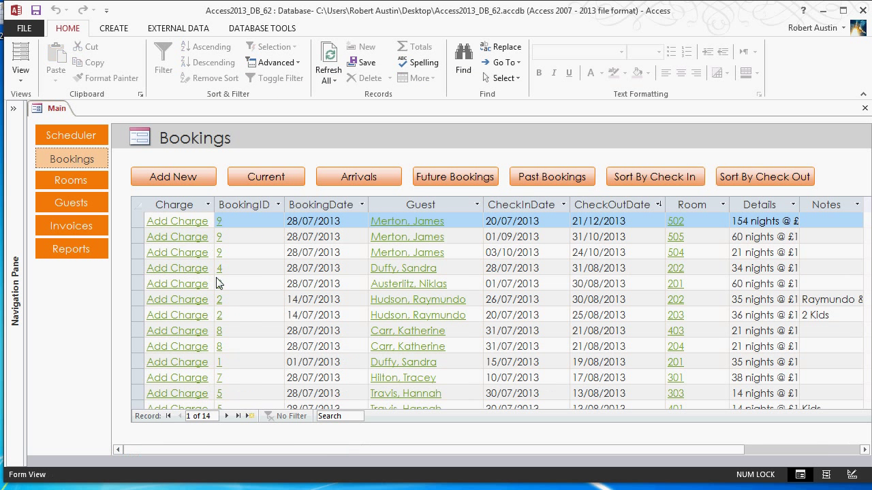
pyautogui.click(219, 252)
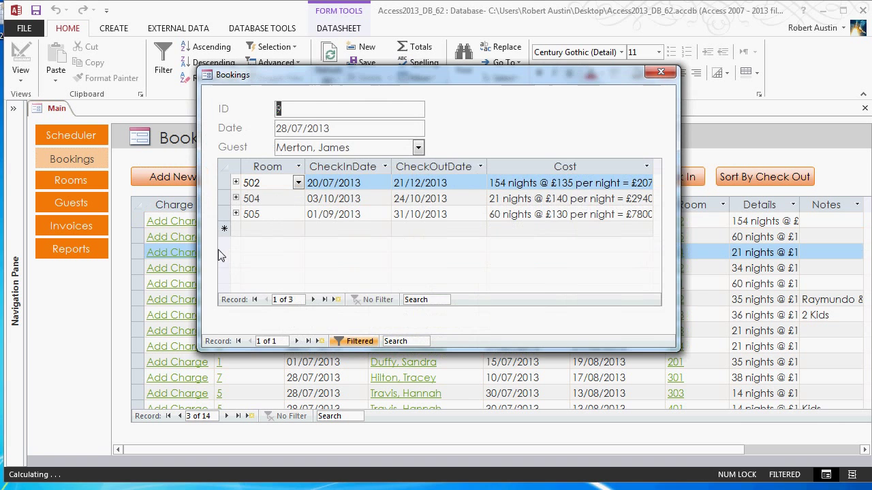
pyautogui.click(659, 72)
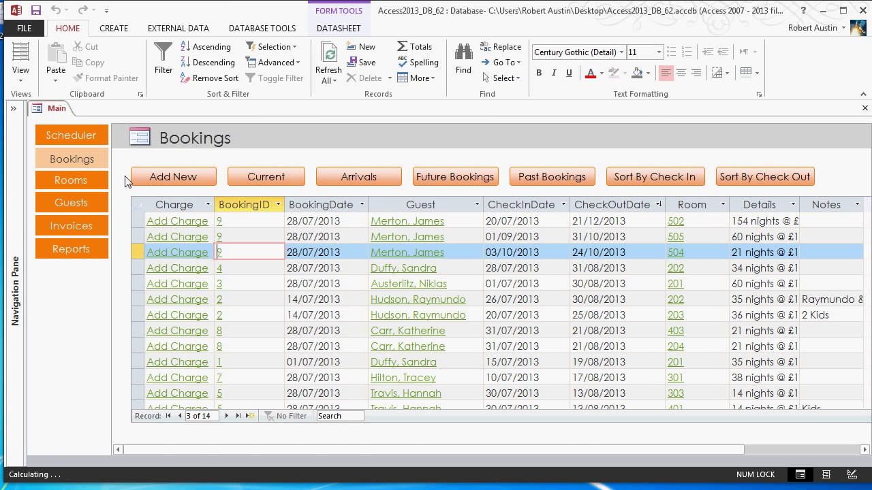
# Return to the Scheduler page and go through the Bookings, Rooms, Guests and Invoices pages of the Main form
pyautogui.click(81, 139)
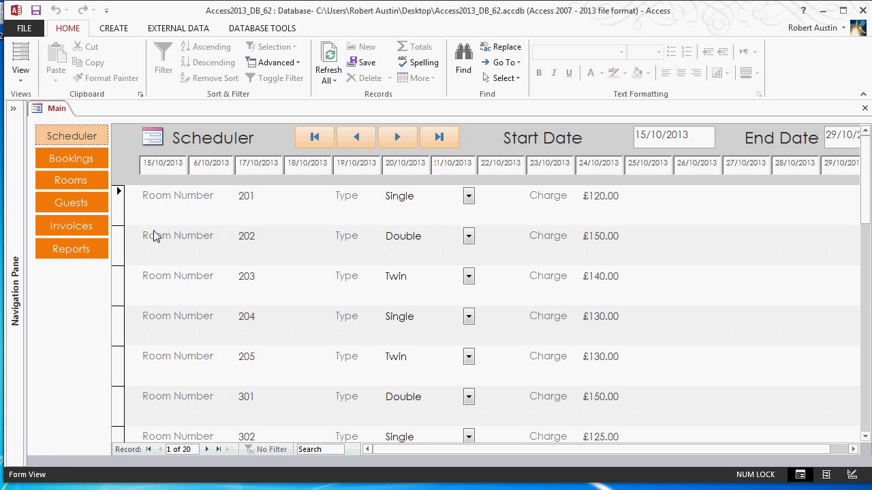
pyautogui.click(71, 162)
pyautogui.click(75, 187)
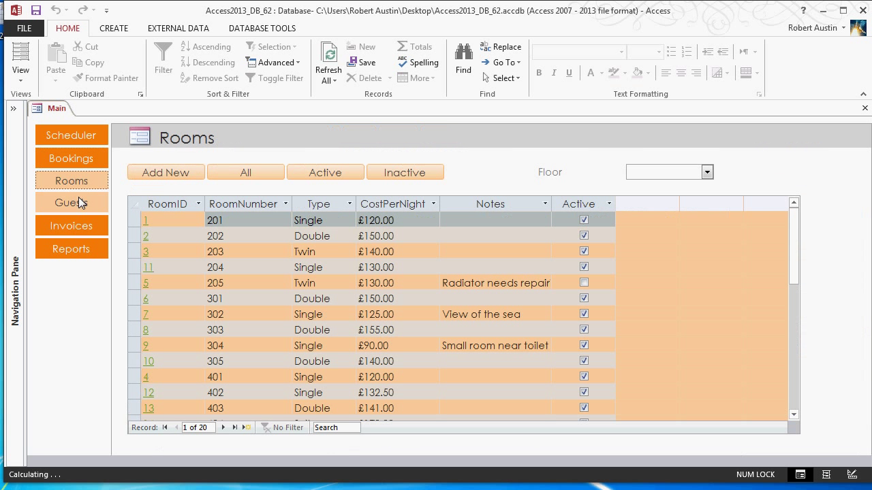
pyautogui.click(77, 203)
pyautogui.click(73, 228)
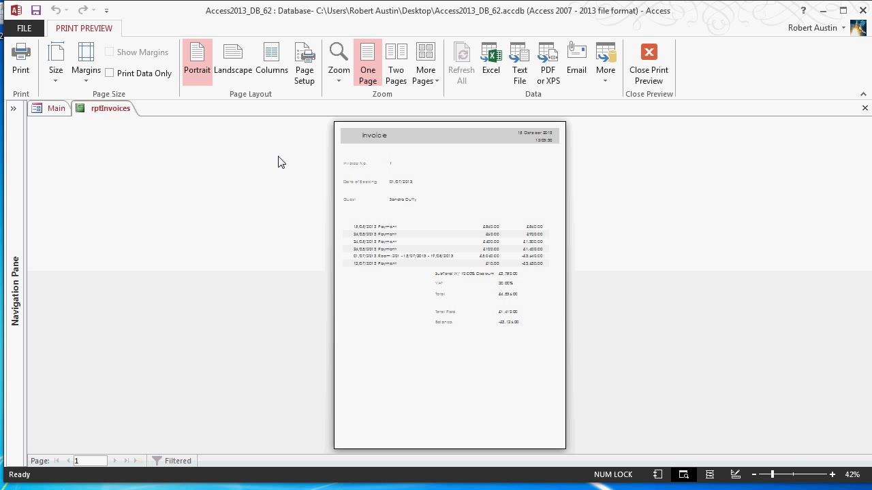
# Zoom in on the print preview of the first invoice, read through it, and close the preview
pyautogui.click(395, 180)
pyautogui.scroll(2, 511, 214)
pyautogui.scroll(-4, 511, 214)
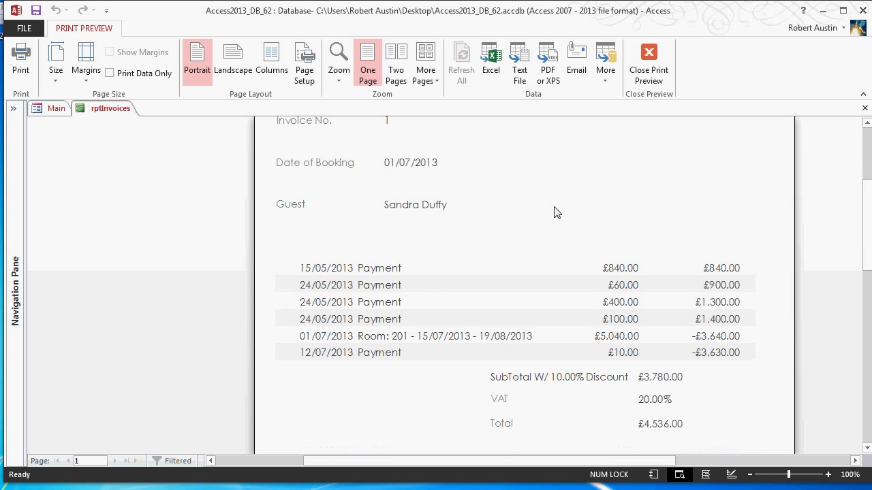
pyautogui.scroll(2, 562, 210)
pyautogui.click(649, 68)
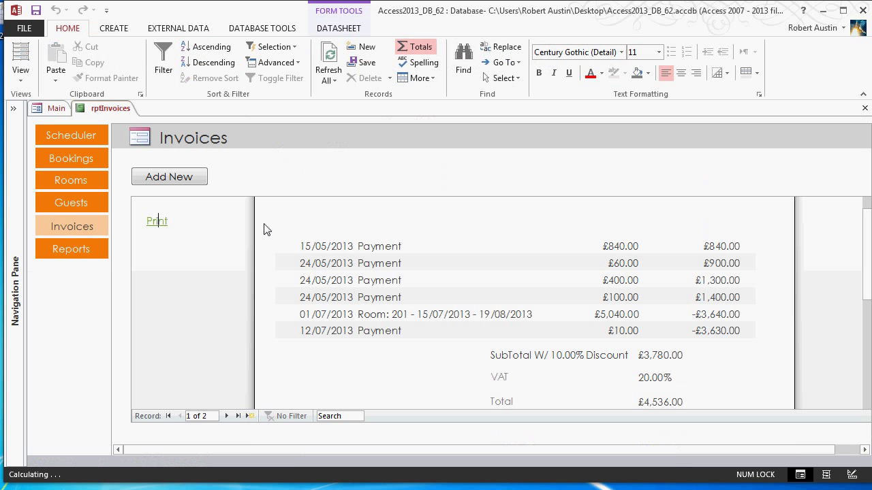
# Open the Reports page and try its Bookings, Guests and Rooms reports, finishing on the Guests report
pyautogui.click(72, 257)
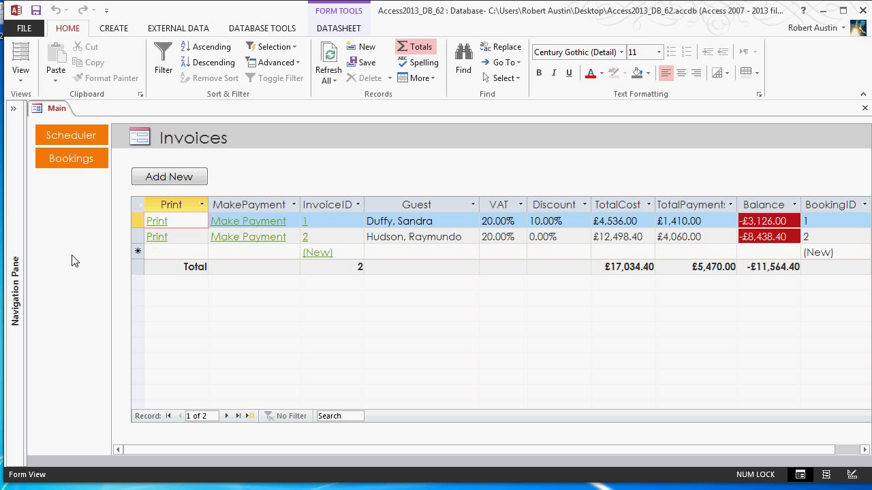
pyautogui.click(191, 151)
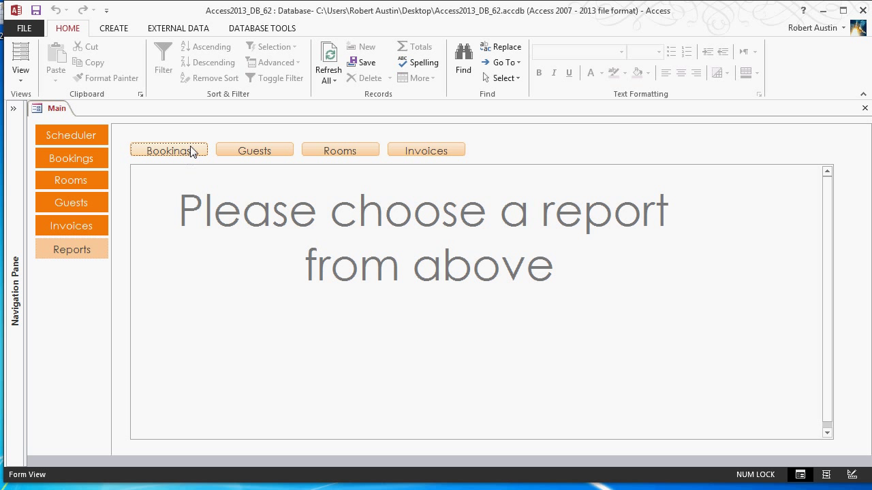
pyautogui.click(250, 155)
pyautogui.click(353, 158)
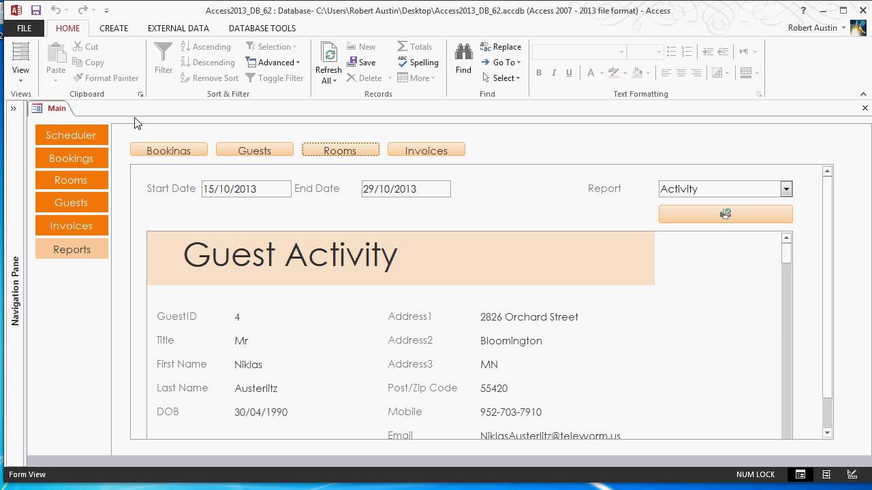
pyautogui.click(175, 154)
pyautogui.click(166, 155)
pyautogui.click(260, 152)
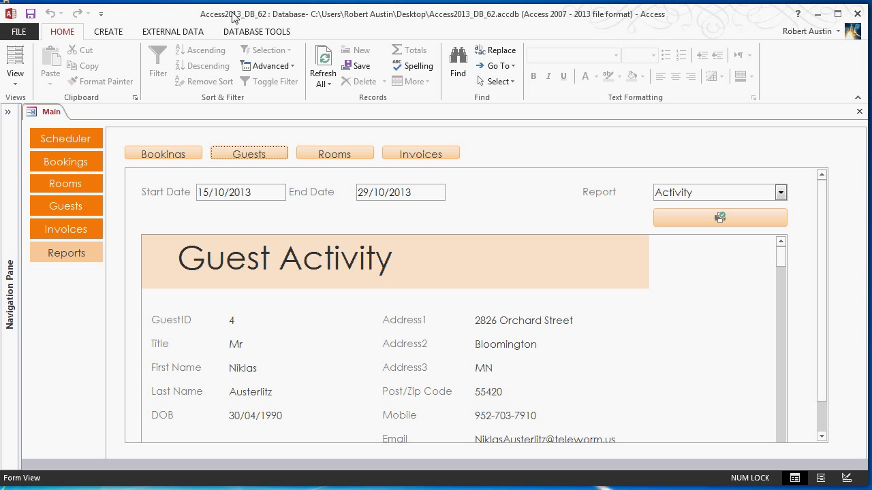
# Preview the Guest Activity report for printing, zoom in to examine it, and close the preview
pyautogui.click(754, 221)
pyautogui.click(484, 193)
pyautogui.scroll(2, 500, 214)
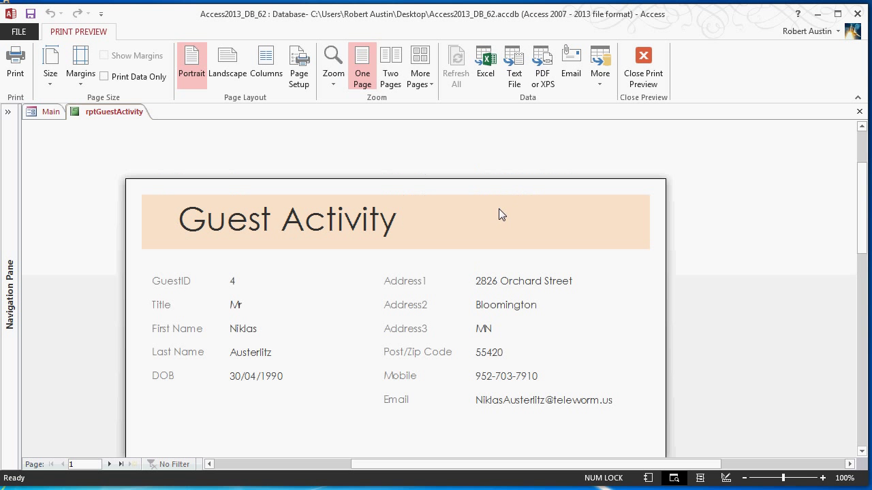
pyautogui.click(646, 76)
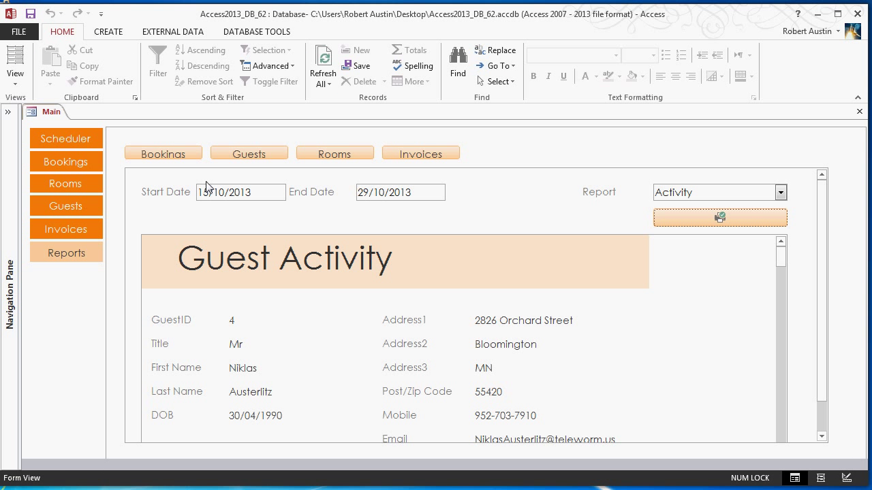